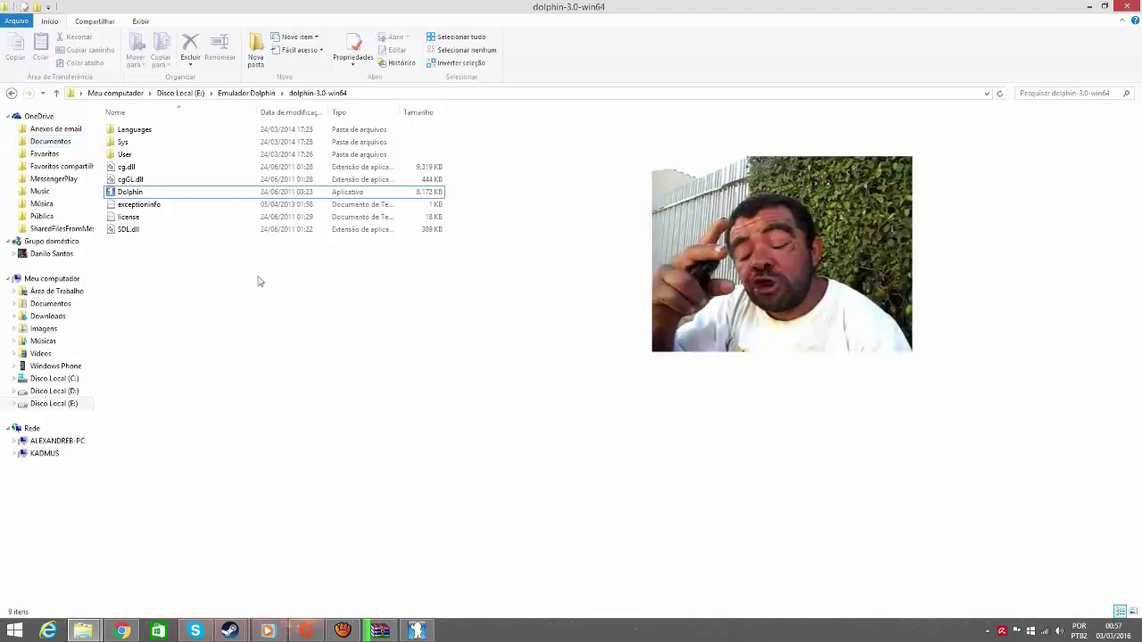
- Launch the Dolphin emulator from the dolphin-3.0-win64 folder and open its graphics settings
{"action": "left_click", "coordinate": [163, 194]}
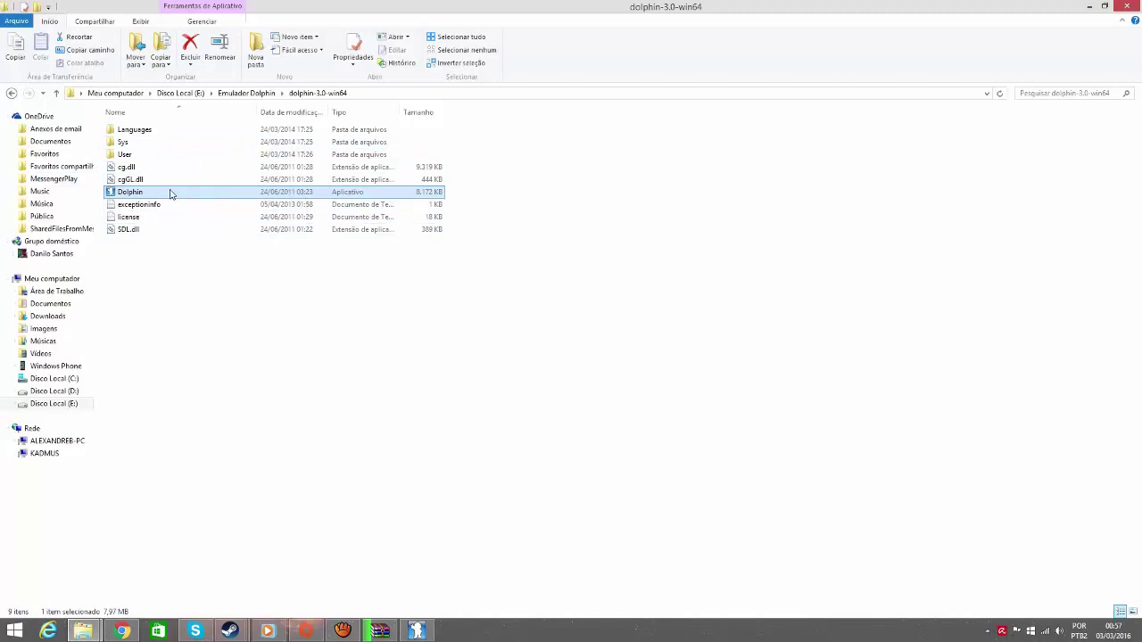
{"action": "double_click", "coordinate": [130, 192]}
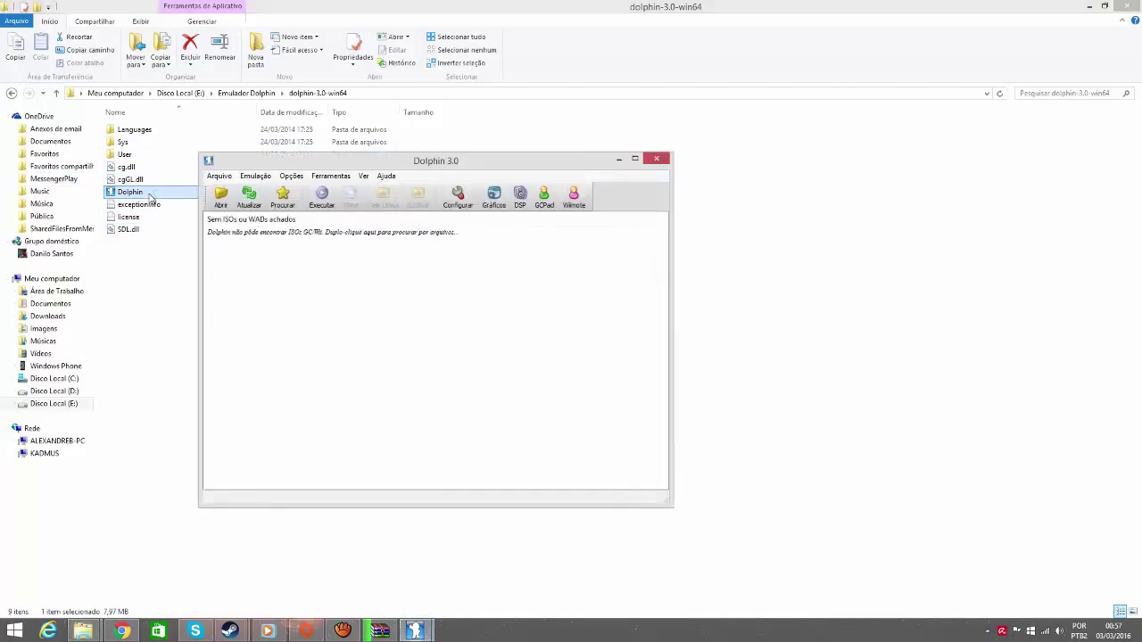
{"action": "left_click", "coordinate": [283, 178]}
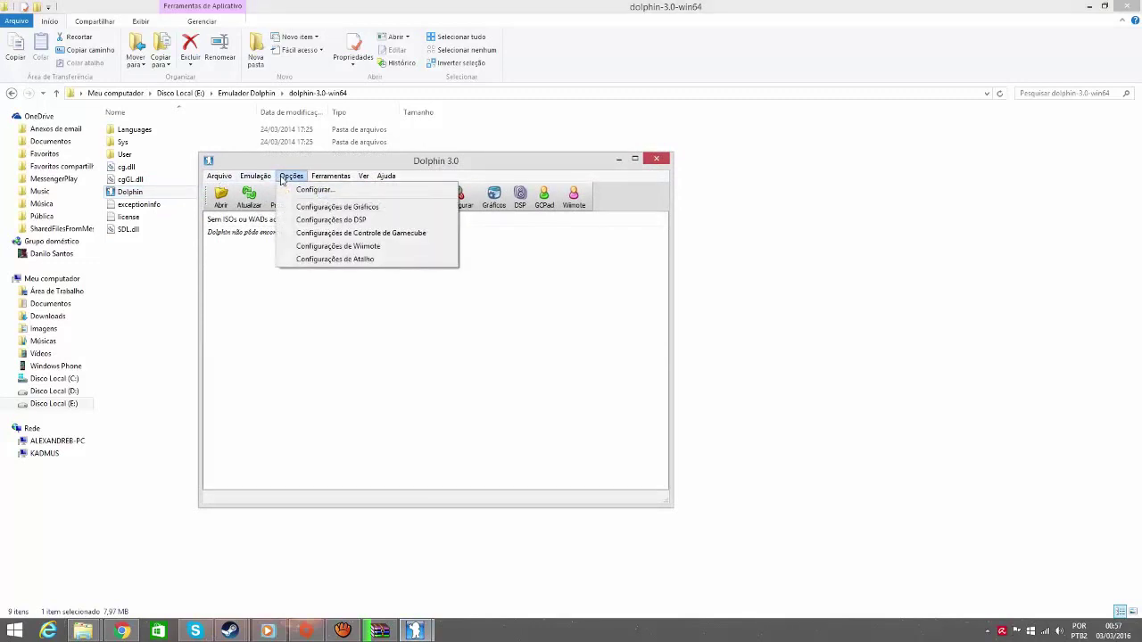
{"action": "left_click", "coordinate": [316, 207]}
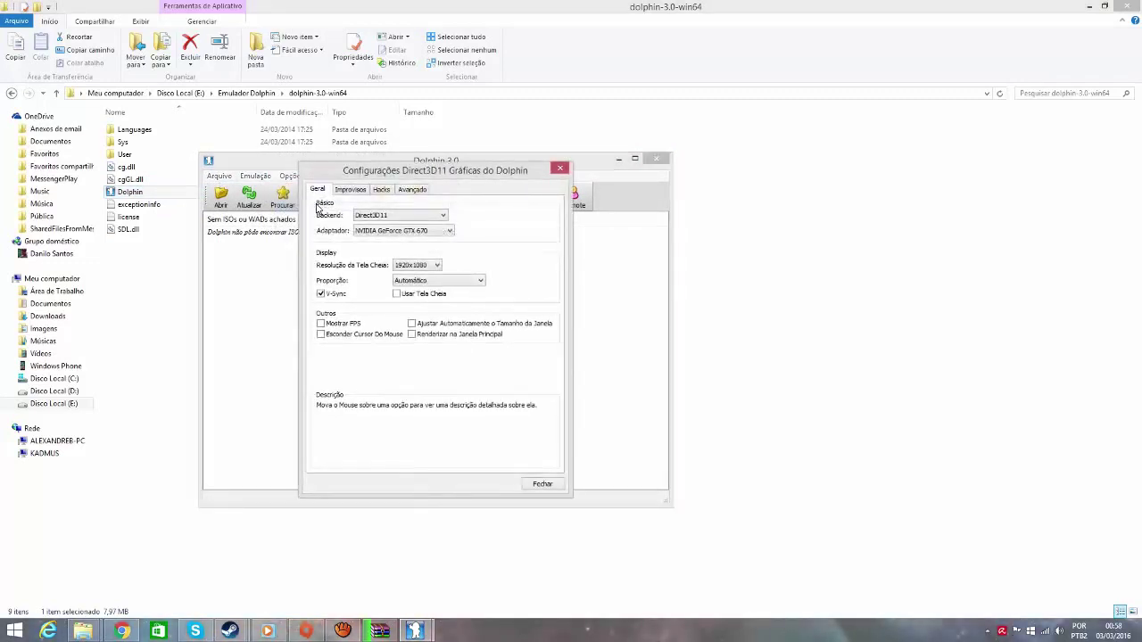
- Choose Direct3D11 as the graphics backend and 1920x1080 as the full-screen resolution
{"action": "left_click", "coordinate": [384, 216]}
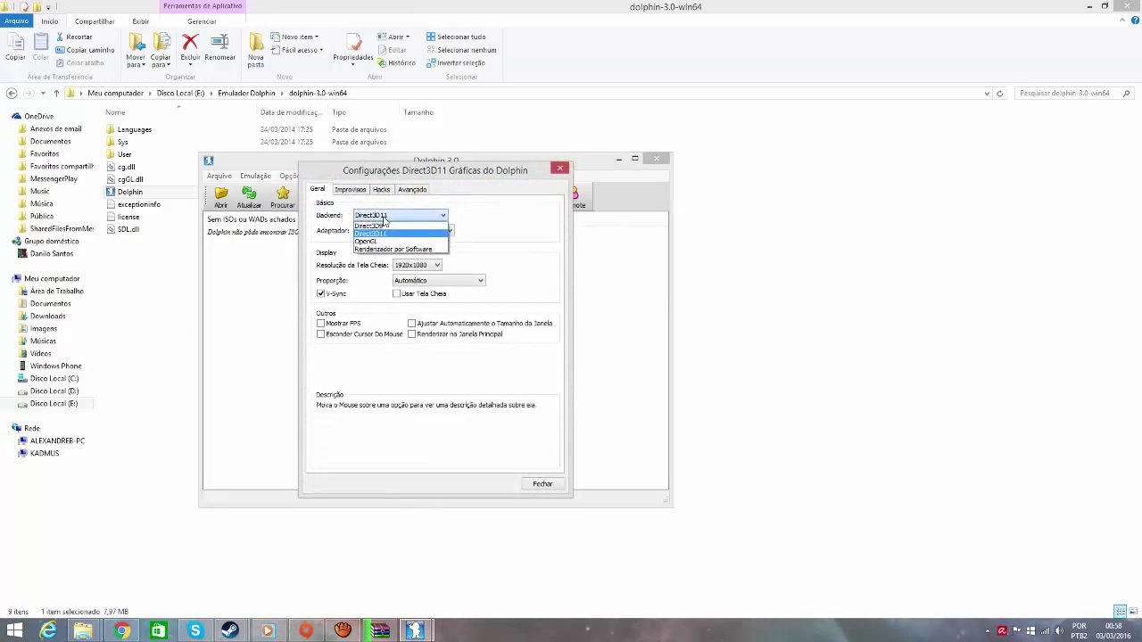
{"action": "left_click", "coordinate": [385, 233]}
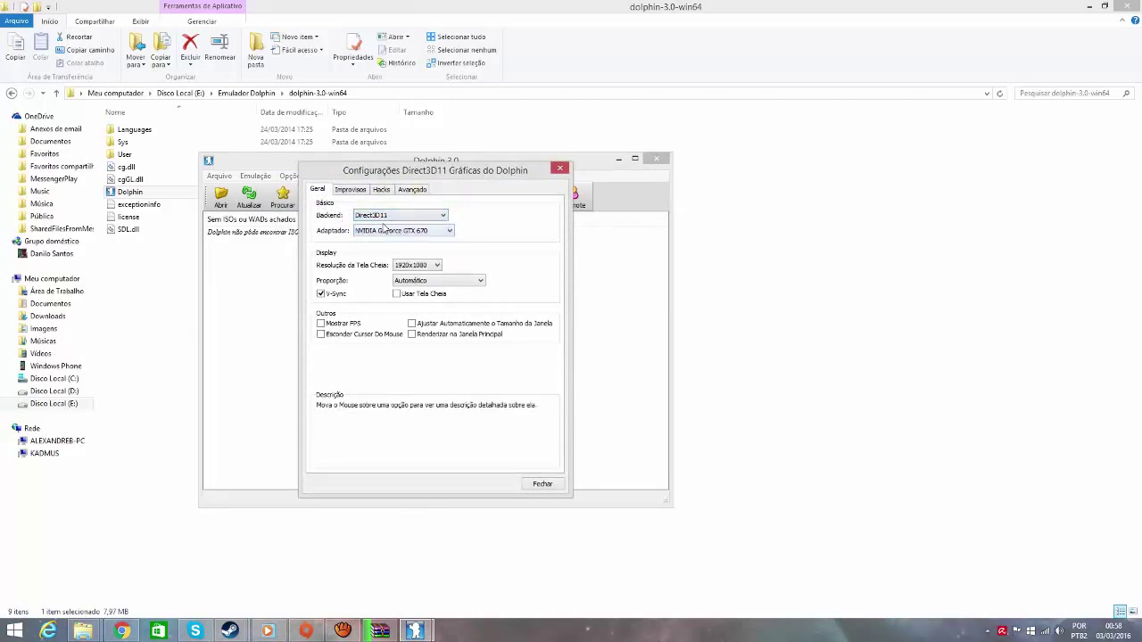
{"action": "left_click", "coordinate": [383, 230]}
{"action": "left_click", "coordinate": [436, 268]}
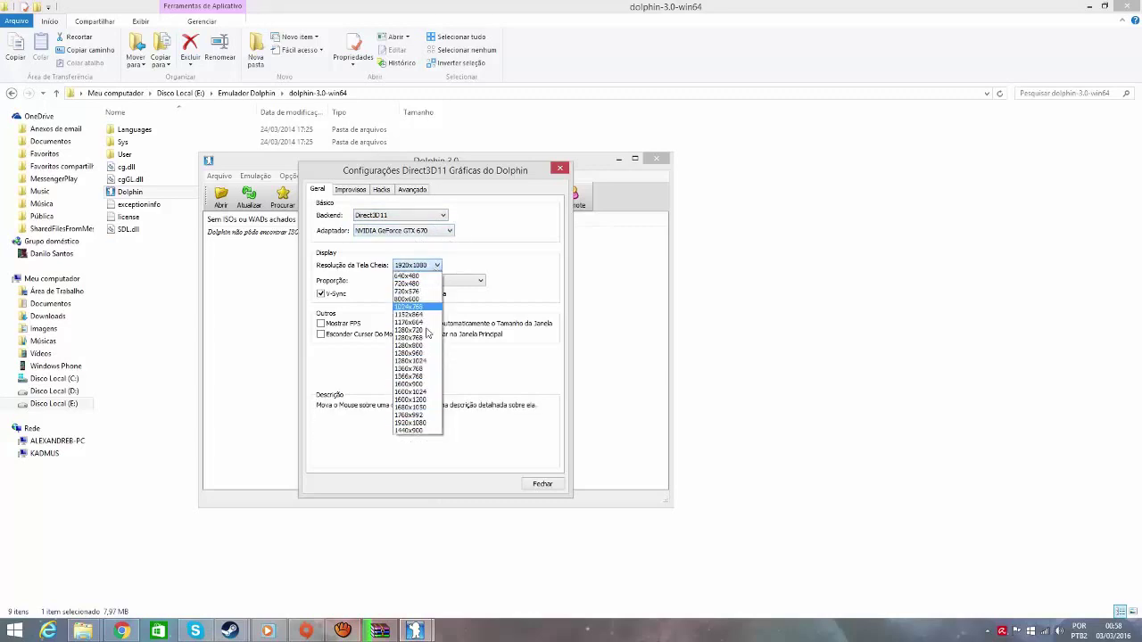
{"action": "left_click", "coordinate": [420, 423]}
{"action": "mouse_move", "coordinate": [481, 289]}
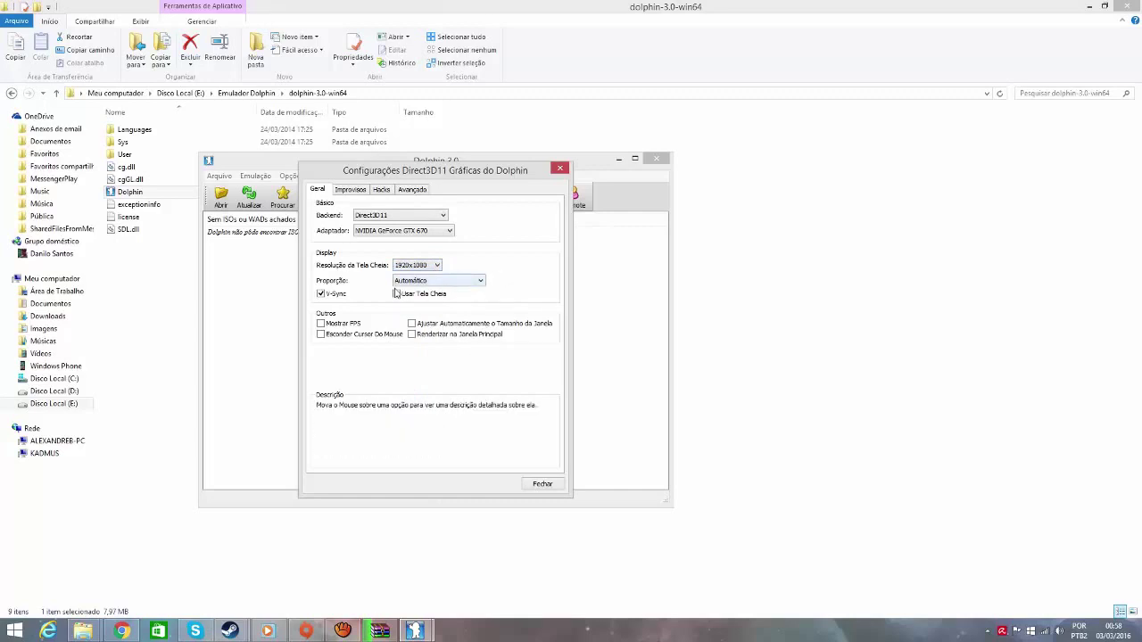
{"action": "mouse_move", "coordinate": [331, 298]}
- Set anti-aliasing to 8 samples (quality level 32) and anisotropic filtering to 16x in the graphics enhancements
{"action": "mouse_move", "coordinate": [360, 219]}
{"action": "left_click", "coordinate": [357, 191]}
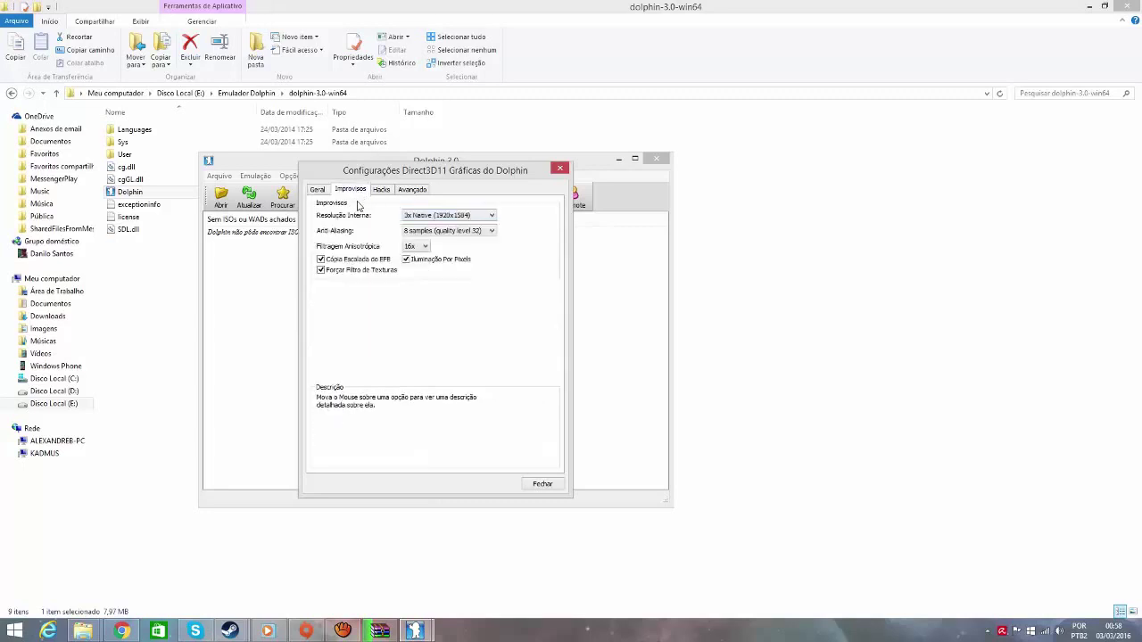
{"action": "mouse_move", "coordinate": [426, 230]}
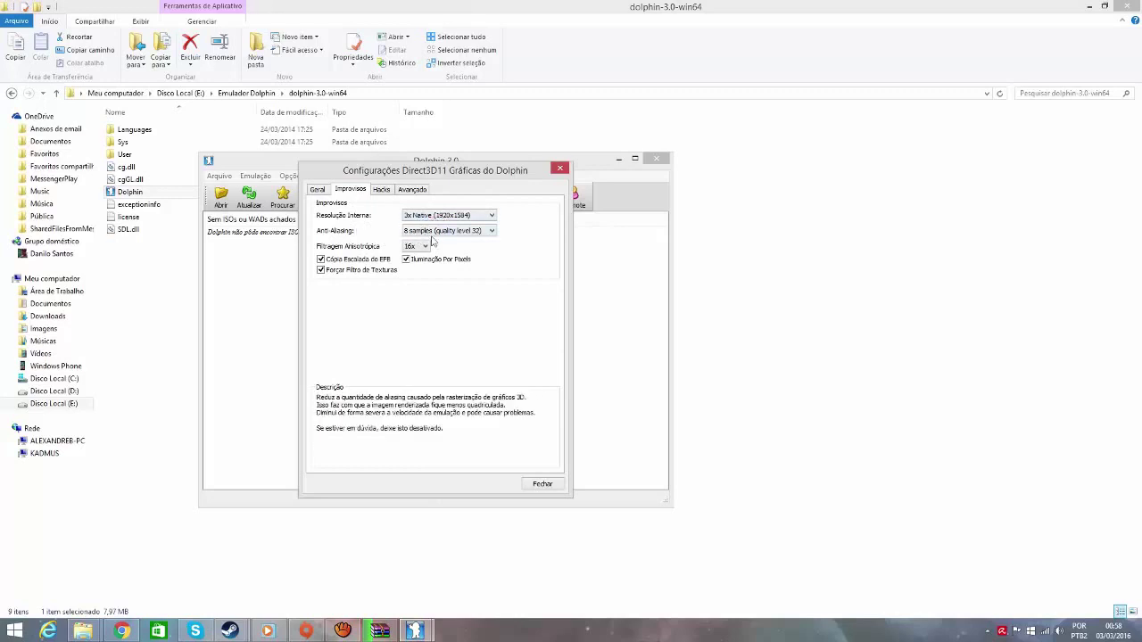
{"action": "left_click", "coordinate": [455, 234]}
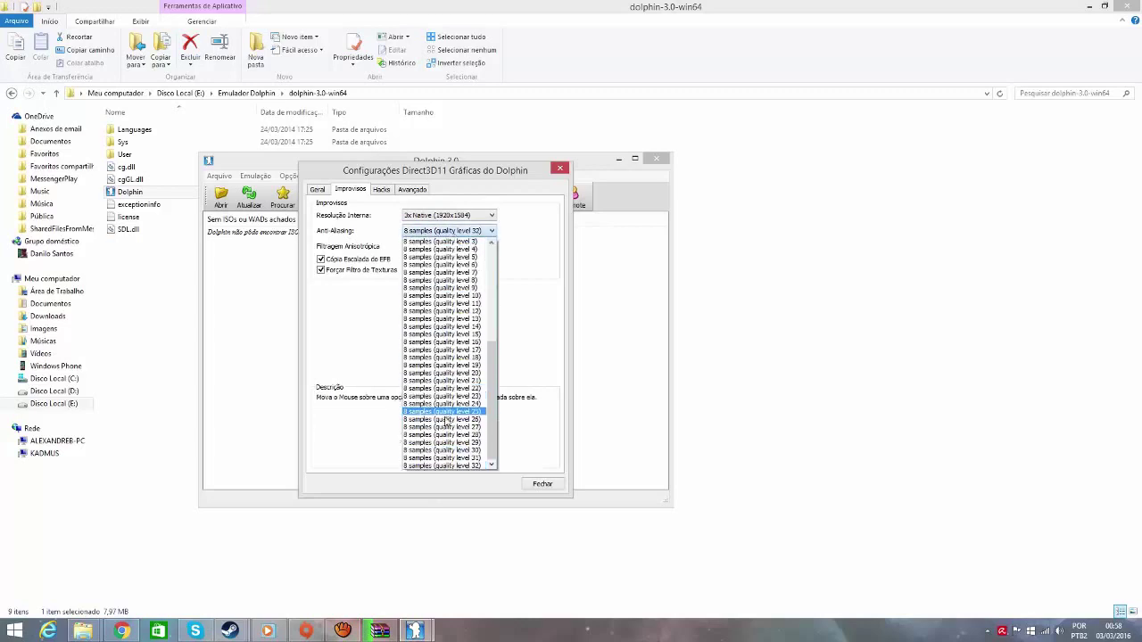
{"action": "left_click", "coordinate": [444, 466]}
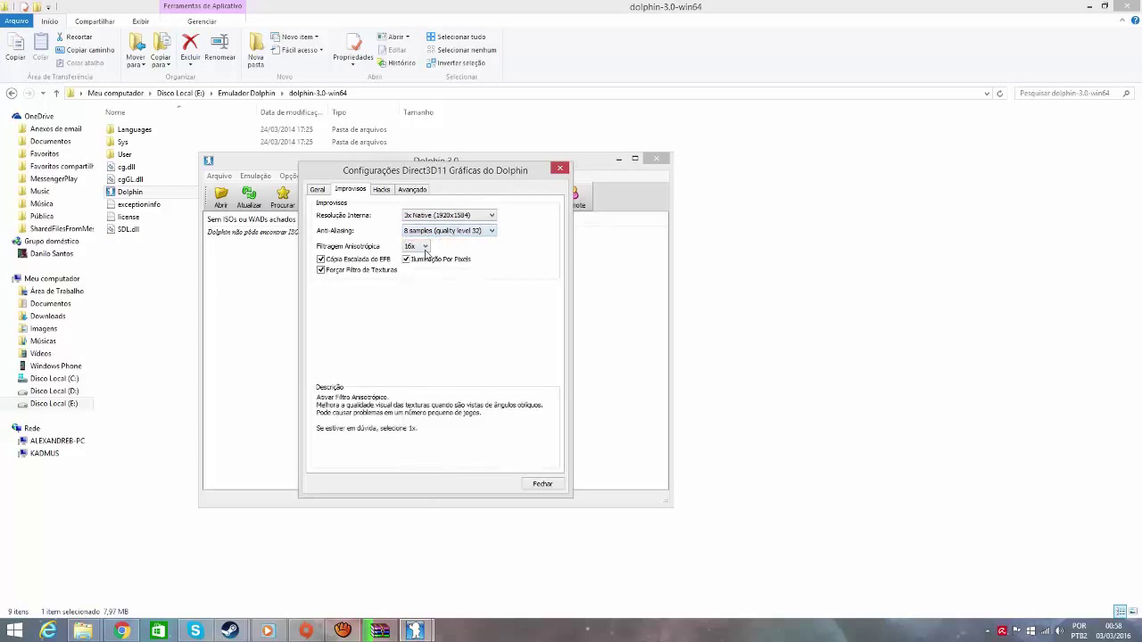
{"action": "left_click", "coordinate": [425, 248]}
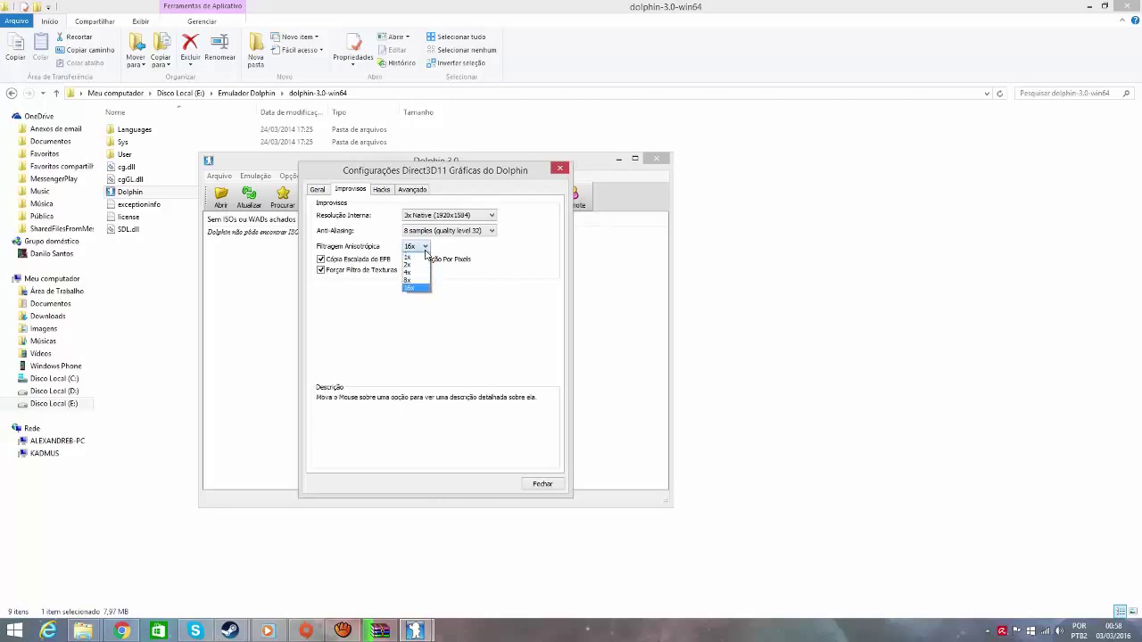
{"action": "left_click", "coordinate": [413, 290]}
- Review the hacks and advanced graphics options, and close the graphics settings
{"action": "left_click", "coordinate": [381, 190]}
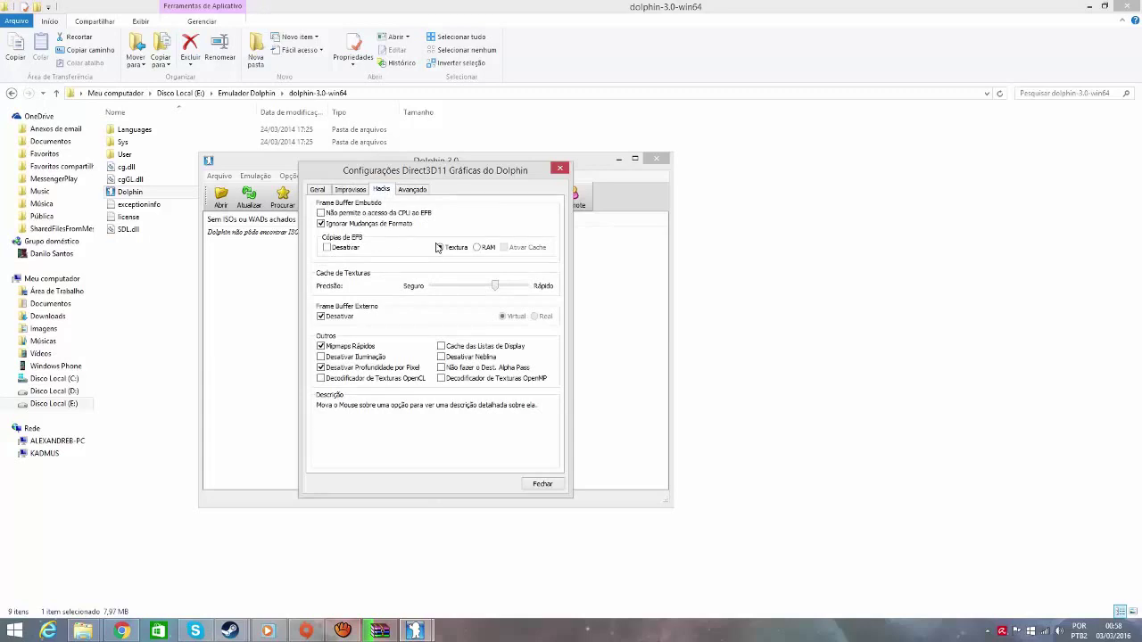
{"action": "mouse_move", "coordinate": [446, 252]}
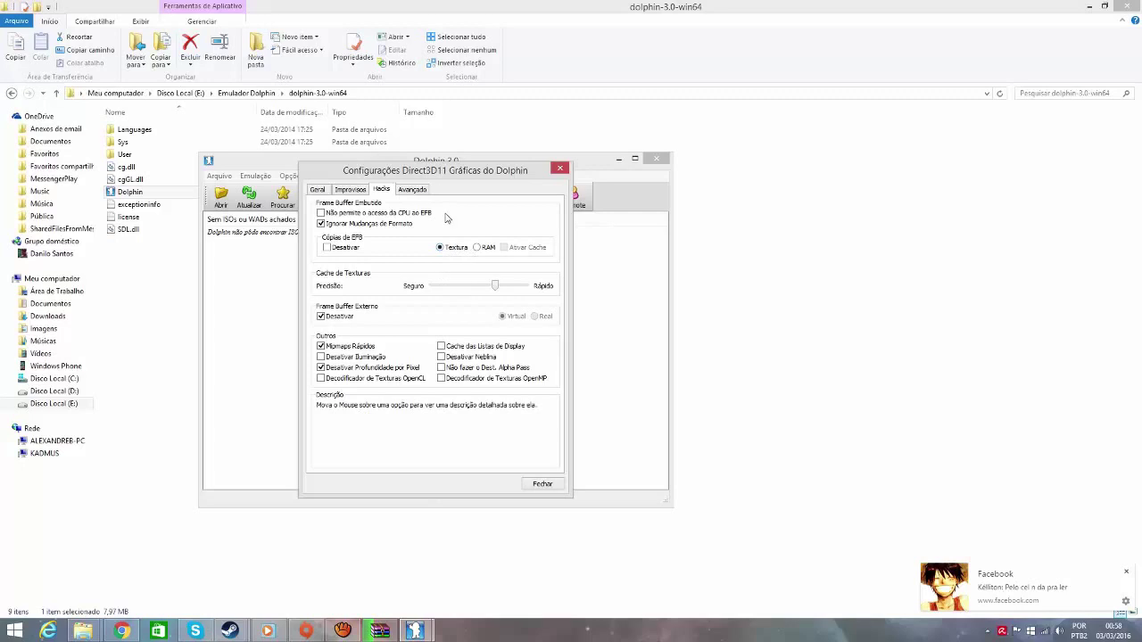
{"action": "left_click", "coordinate": [416, 196]}
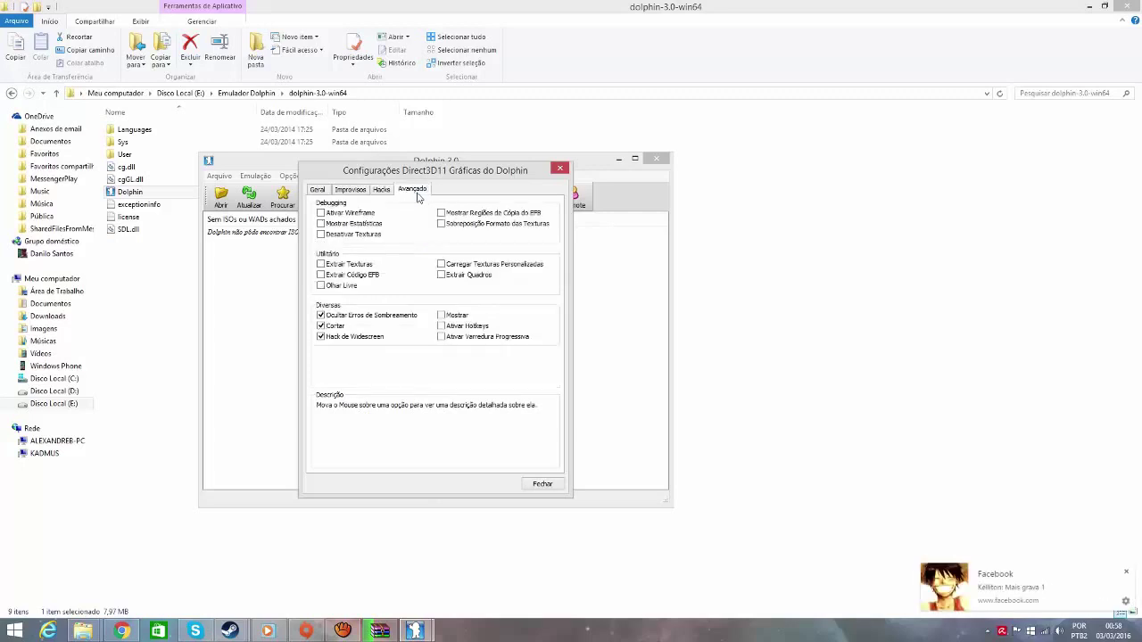
{"action": "left_click", "coordinate": [545, 483]}
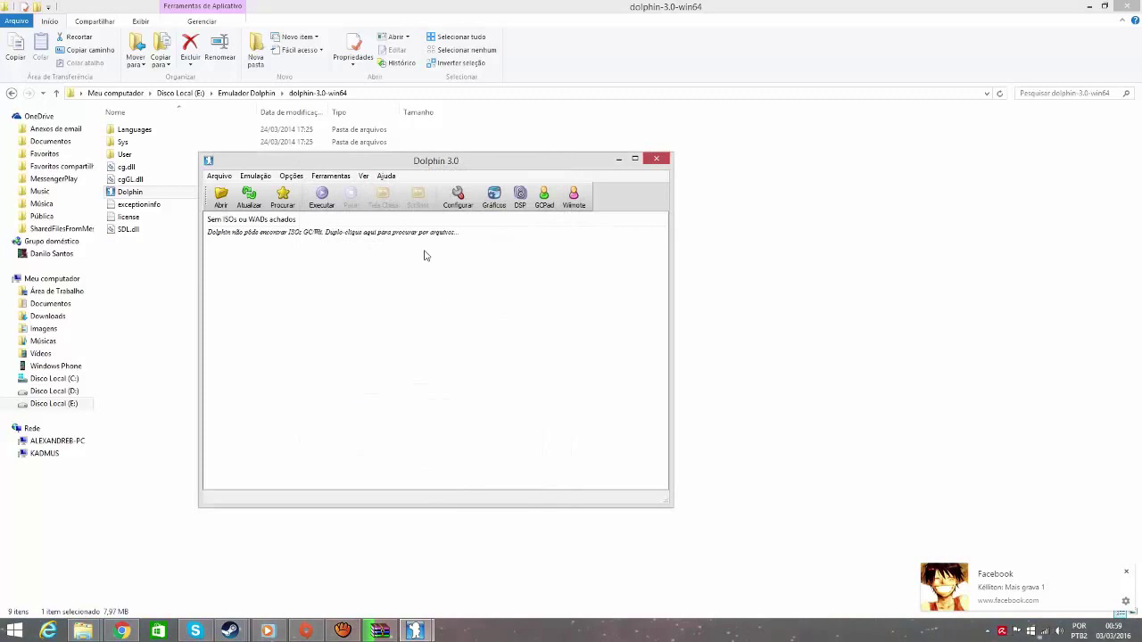
- Open the GameCube controller settings and choose XInput/0/Gamepad as the device for controller 1
{"action": "left_click", "coordinate": [334, 176]}
{"action": "mouse_move", "coordinate": [272, 178]}
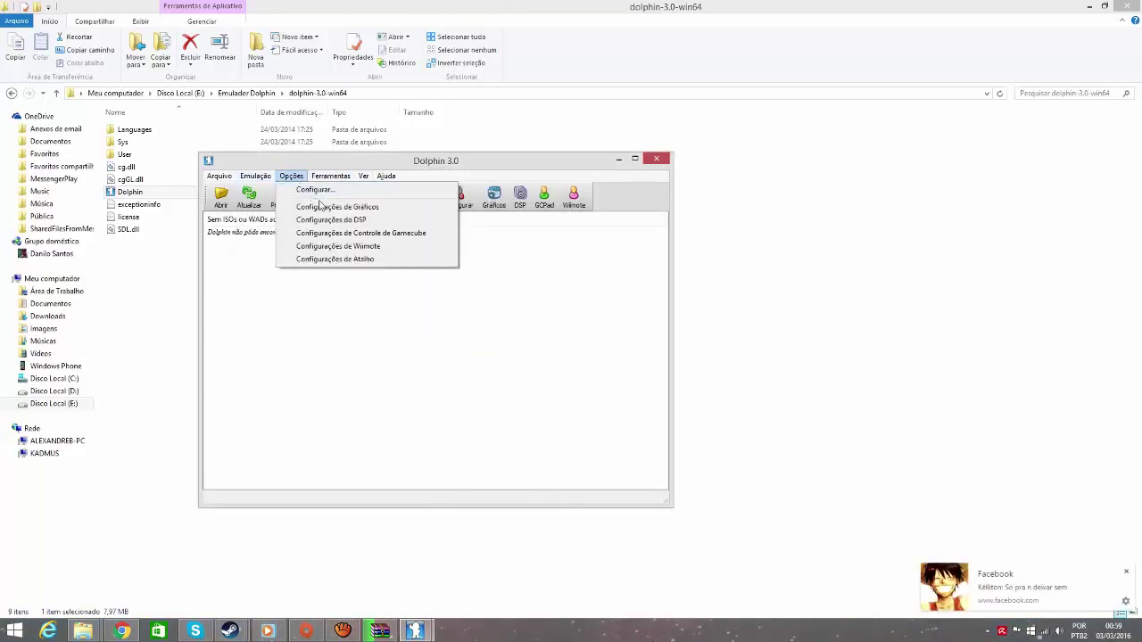
{"action": "left_click", "coordinate": [394, 235]}
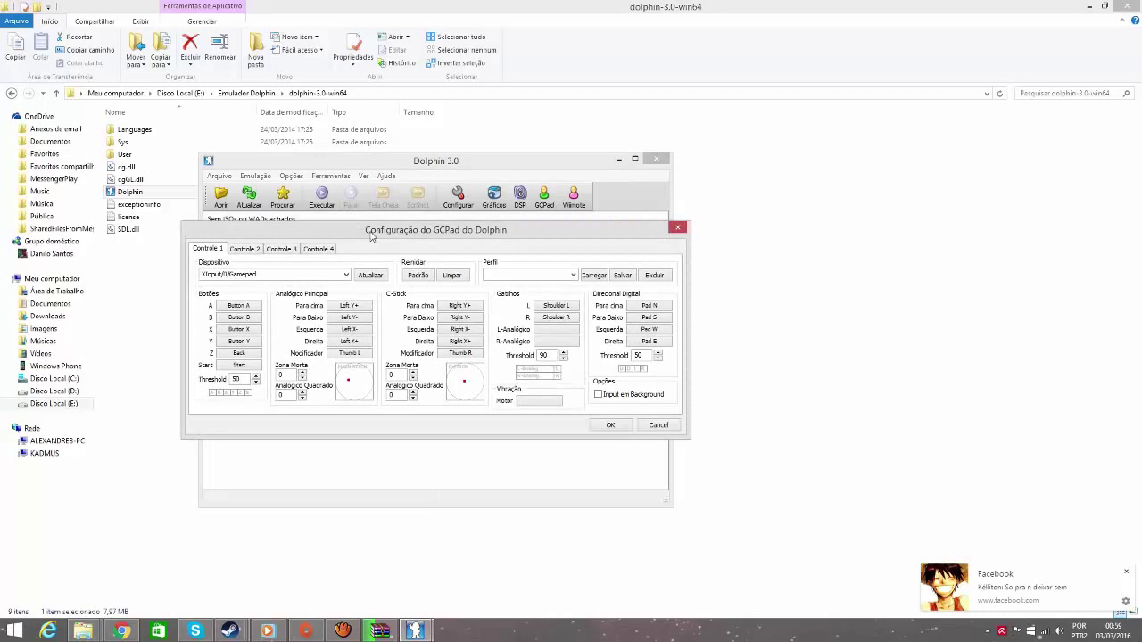
{"action": "left_click_drag", "start_coordinate": [372, 236], "coordinate": [443, 243]}
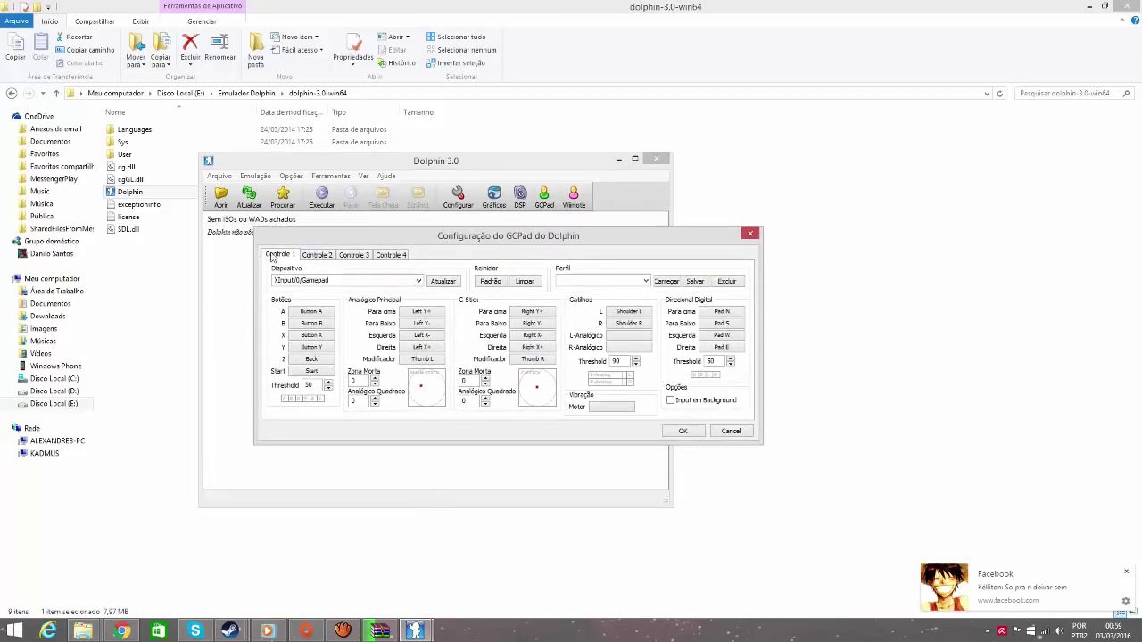
{"action": "left_click", "coordinate": [417, 282]}
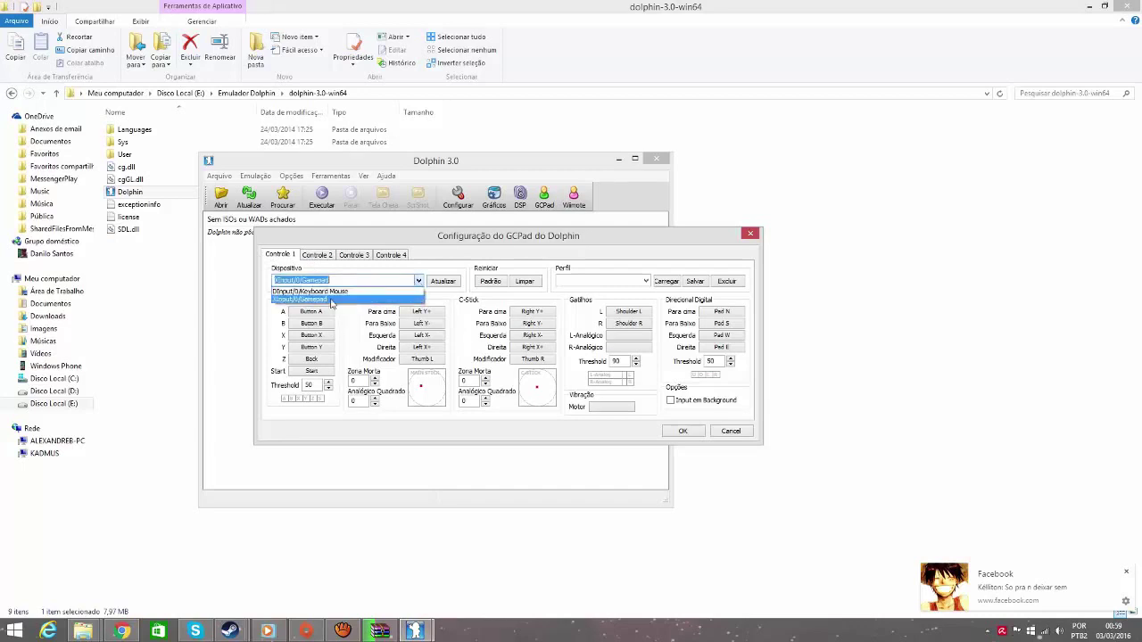
{"action": "left_click", "coordinate": [330, 300]}
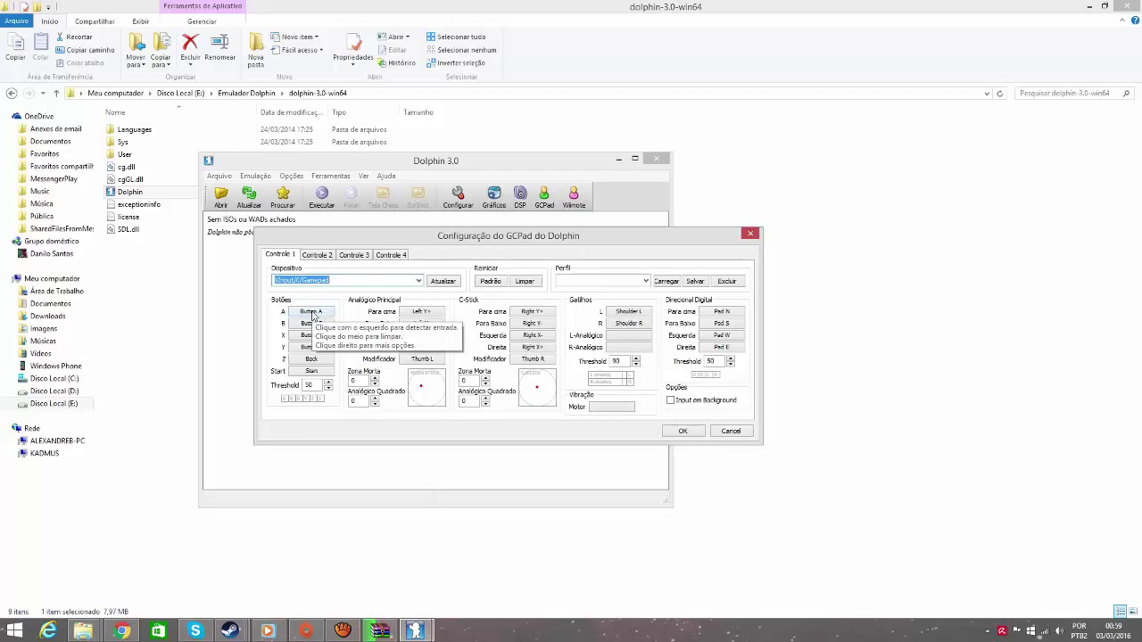
- Map the GameCube A and B buttons to the gamepad's Button A and Button B, and accept the controller settings
{"action": "left_click", "coordinate": [312, 314]}
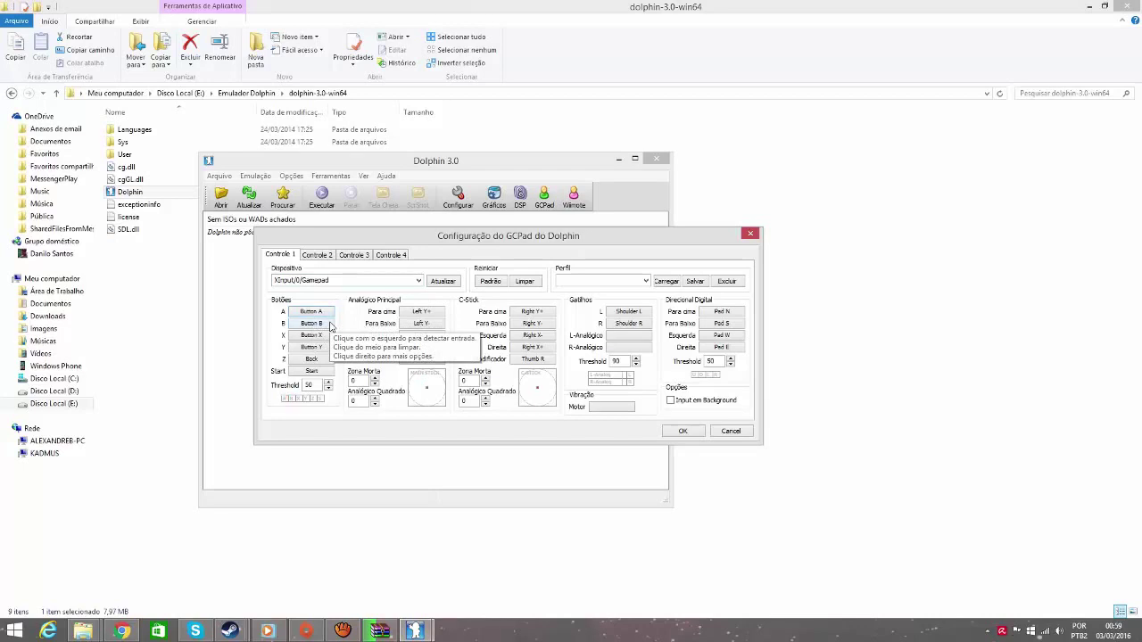
{"action": "left_click", "coordinate": [330, 324]}
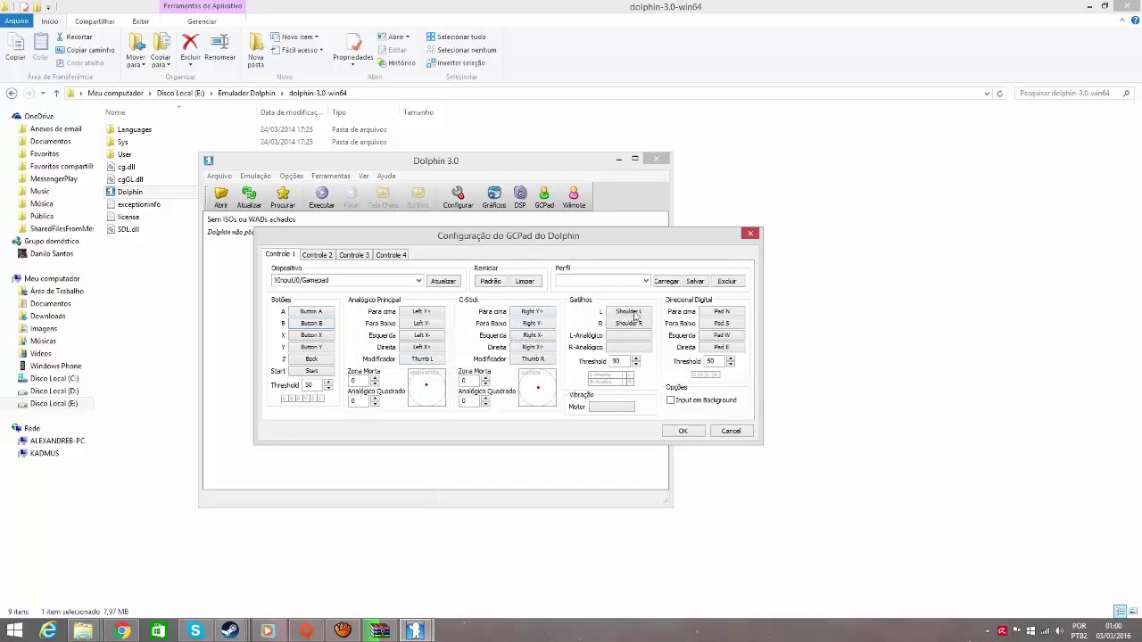
{"action": "left_click", "coordinate": [685, 430]}
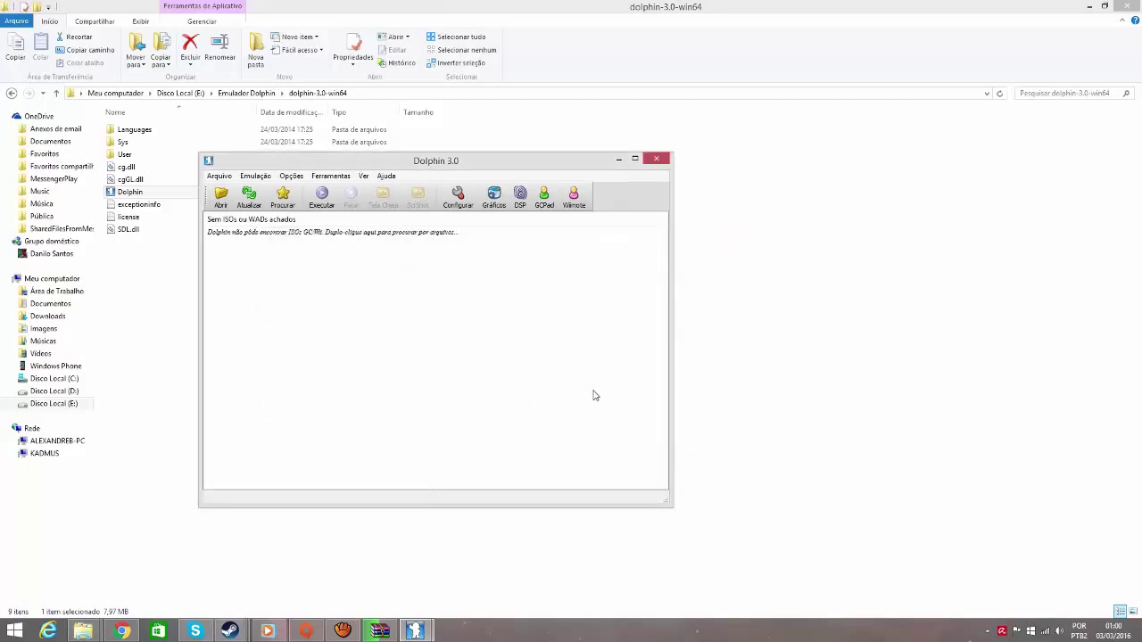
- Open the Wiimote settings and set the input source of Wiimote 1 to Emular Wiimote
{"action": "left_click", "coordinate": [343, 177]}
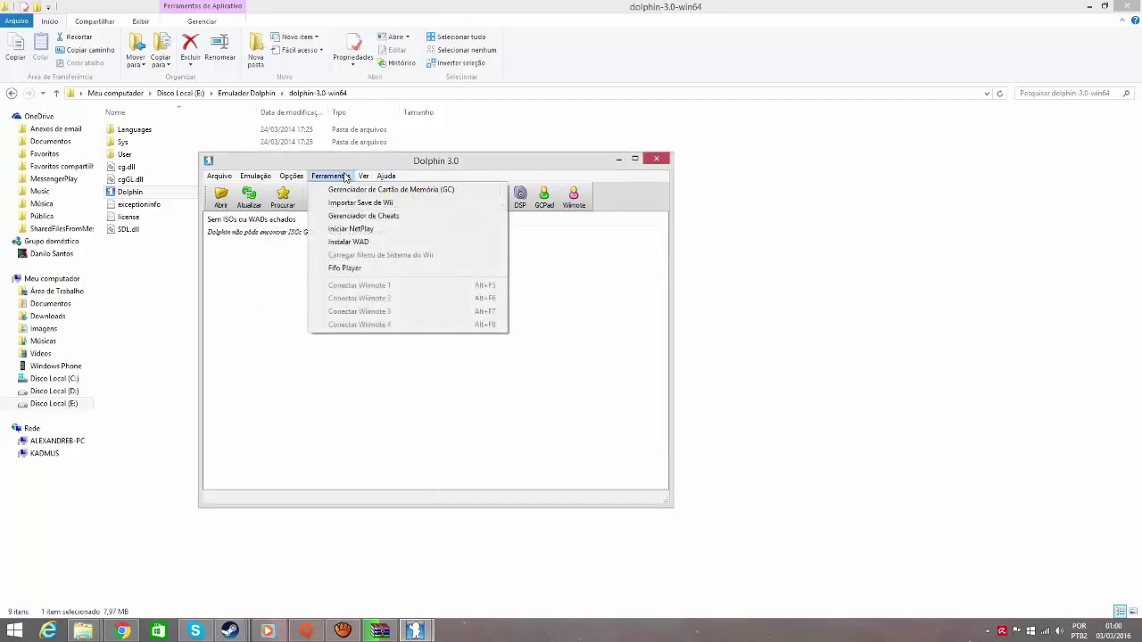
{"action": "mouse_move", "coordinate": [292, 178]}
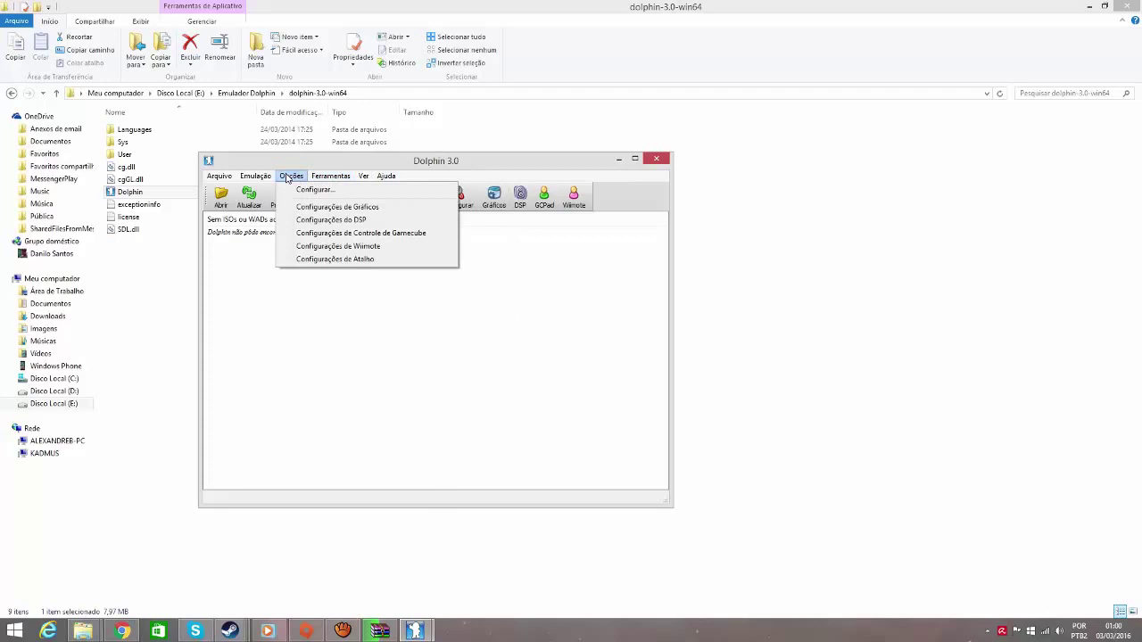
{"action": "left_click", "coordinate": [361, 250]}
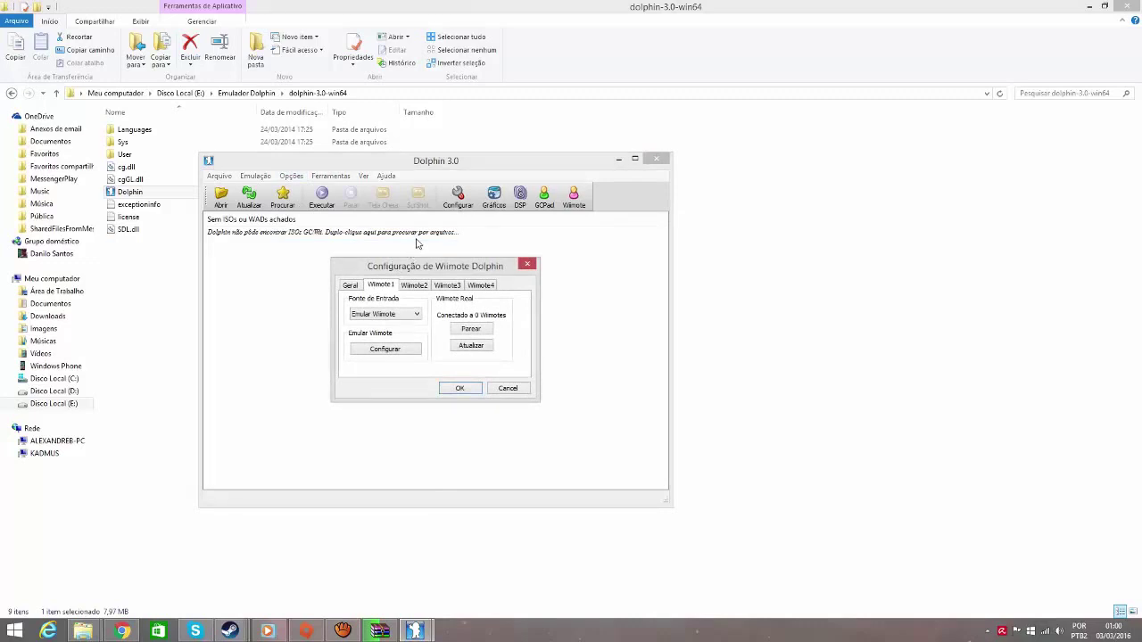
{"action": "left_click", "coordinate": [410, 313]}
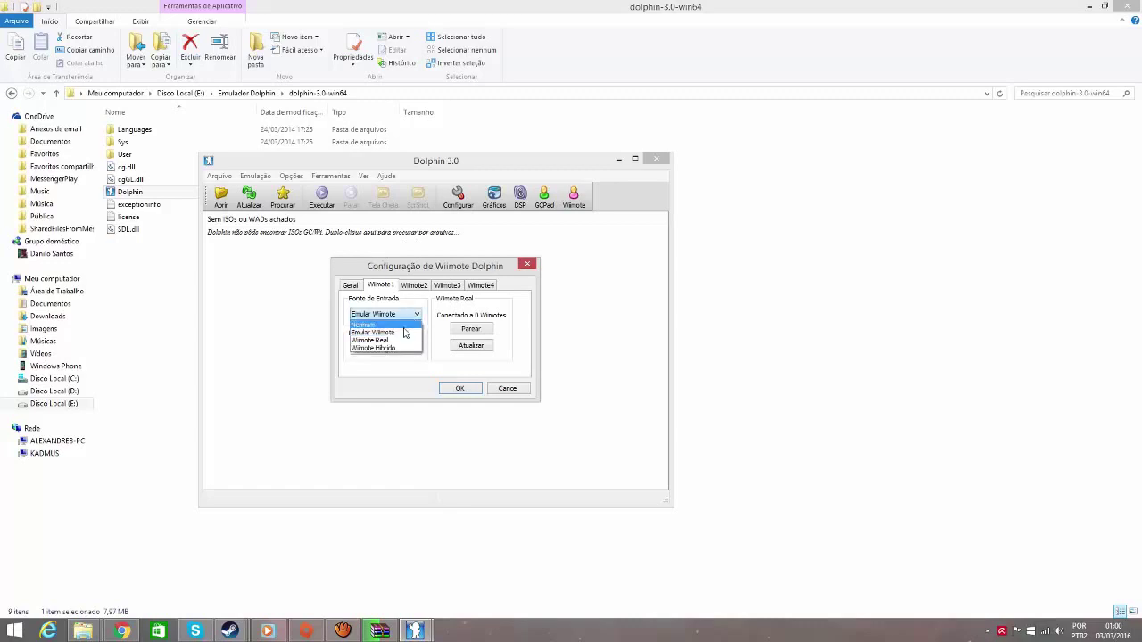
{"action": "left_click", "coordinate": [402, 332]}
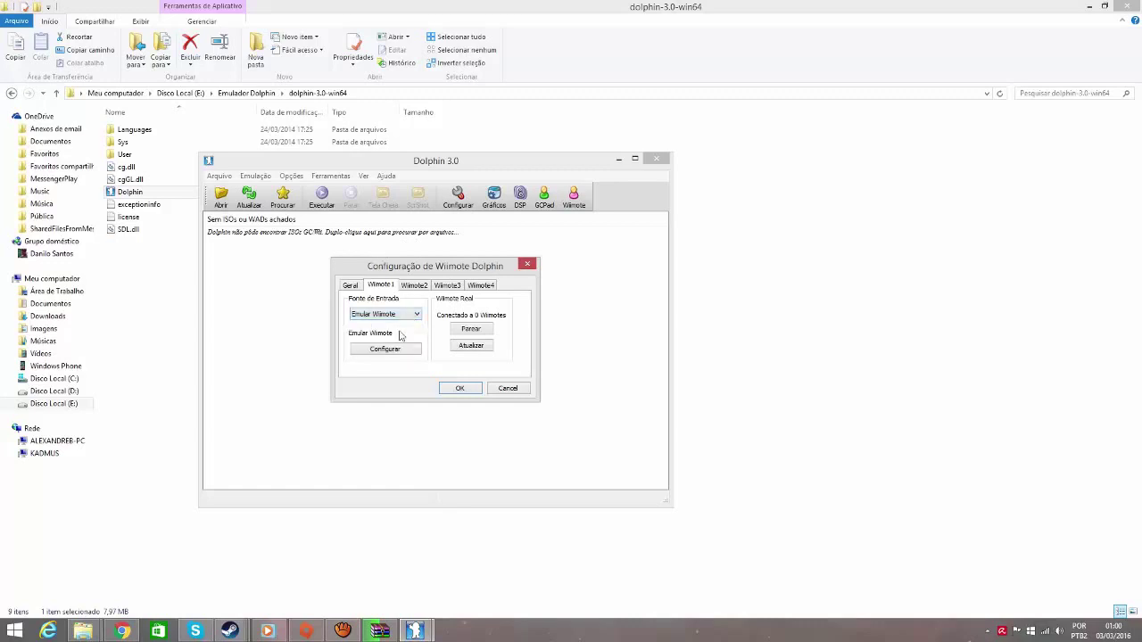
- Open the emulated Wiimote 1 button configuration, review its gamepad mapping and accept it
{"action": "left_click", "coordinate": [410, 349]}
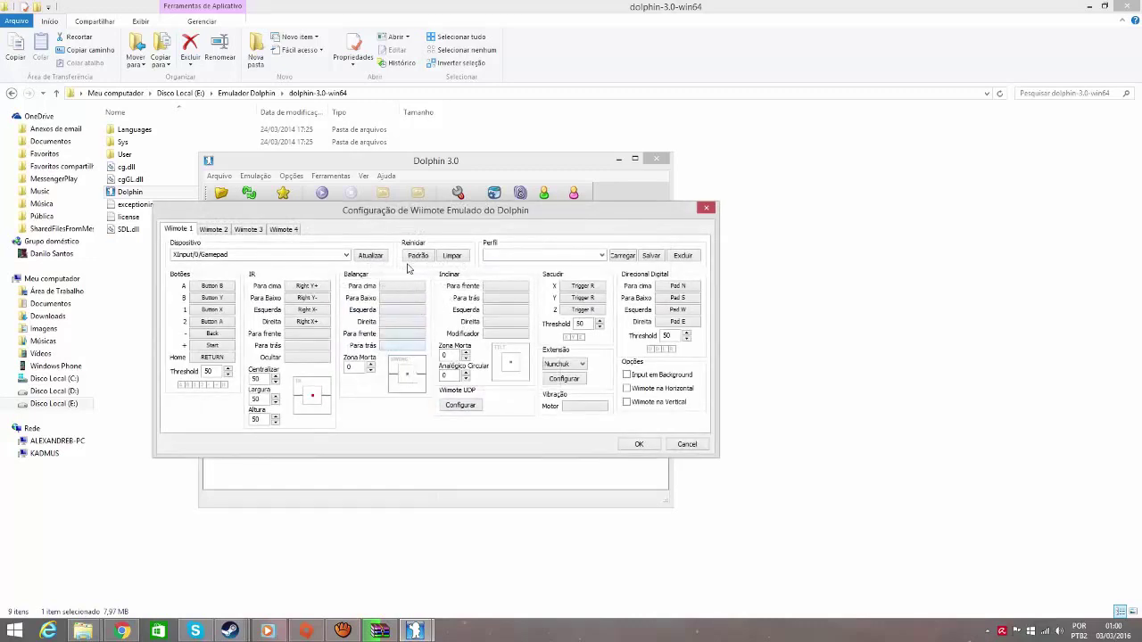
{"action": "left_click_drag", "start_coordinate": [401, 221], "coordinate": [563, 214]}
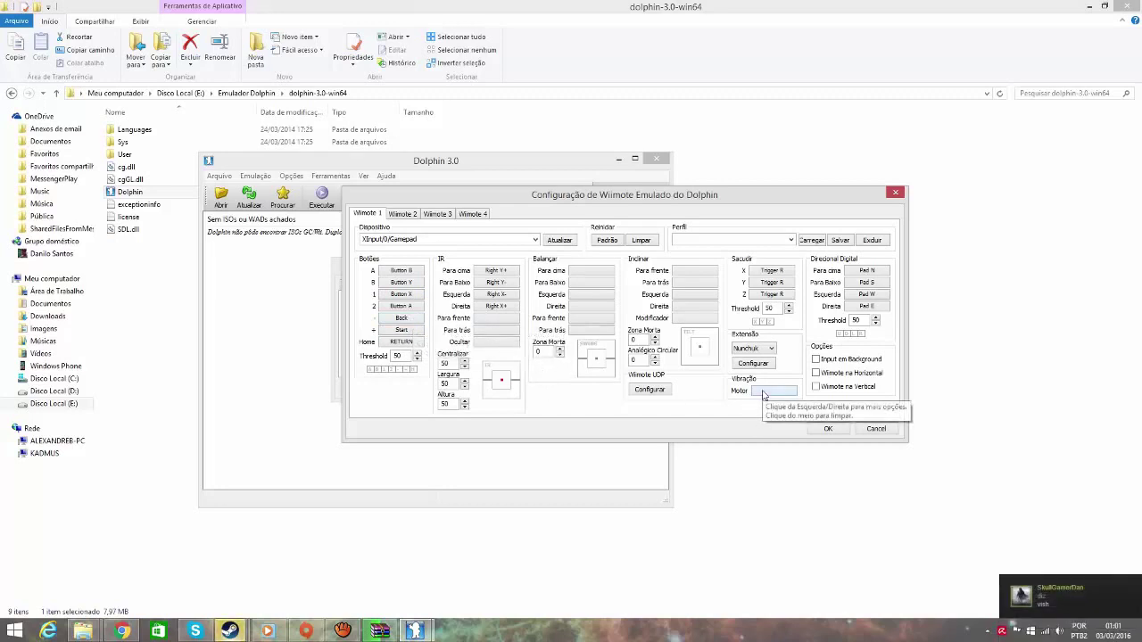
{"action": "left_click", "coordinate": [827, 429]}
- Switch to Steam, check and close the open friend conversation, and bring up the game library window
{"action": "mouse_move", "coordinate": [237, 629]}
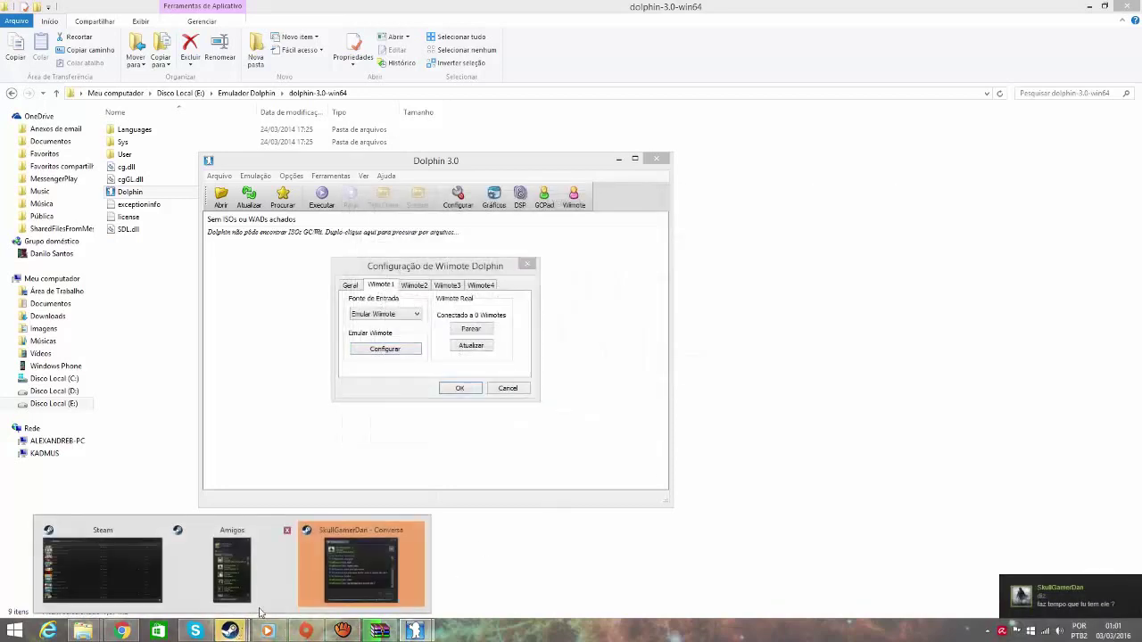
{"action": "left_click", "coordinate": [350, 572]}
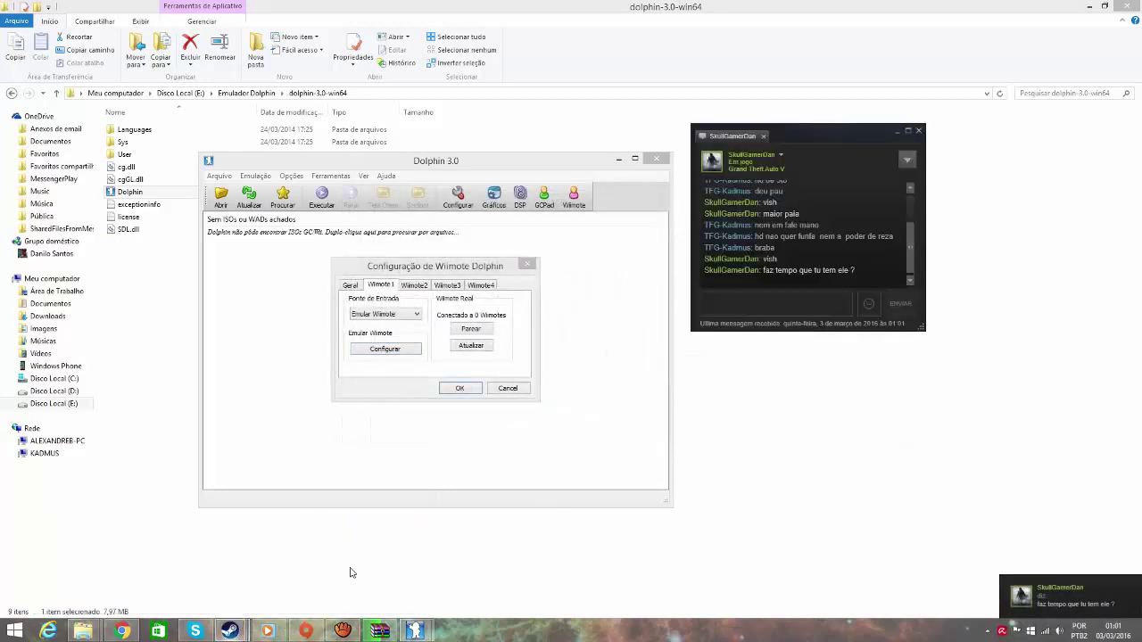
{"action": "left_click", "coordinate": [919, 132]}
{"action": "mouse_move", "coordinate": [235, 629]}
{"action": "left_click", "coordinate": [182, 587]}
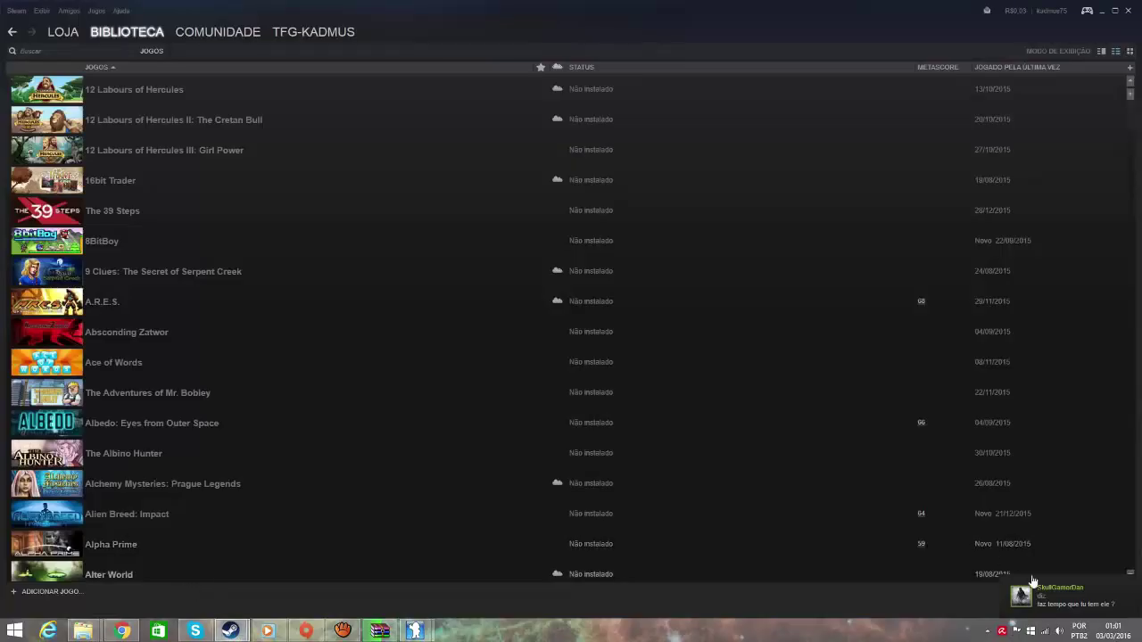
- Set the Steam friends status to Offline and minimize the game library window to return to Dolphin
{"action": "left_click", "coordinate": [1075, 594]}
{"action": "left_click", "coordinate": [881, 349]}
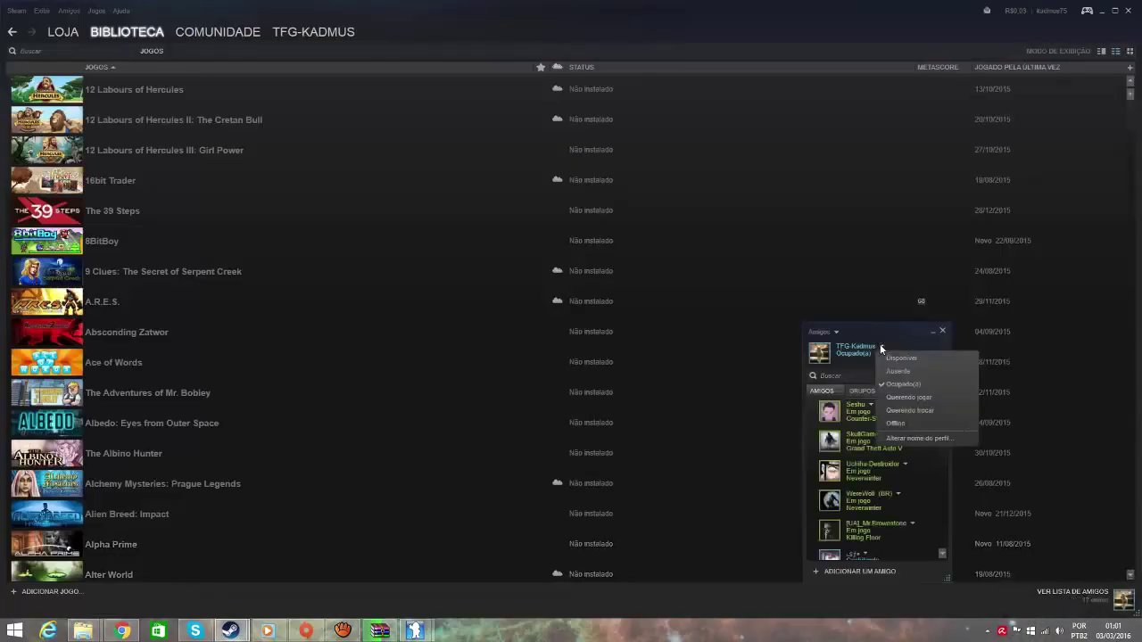
{"action": "left_click", "coordinate": [896, 424]}
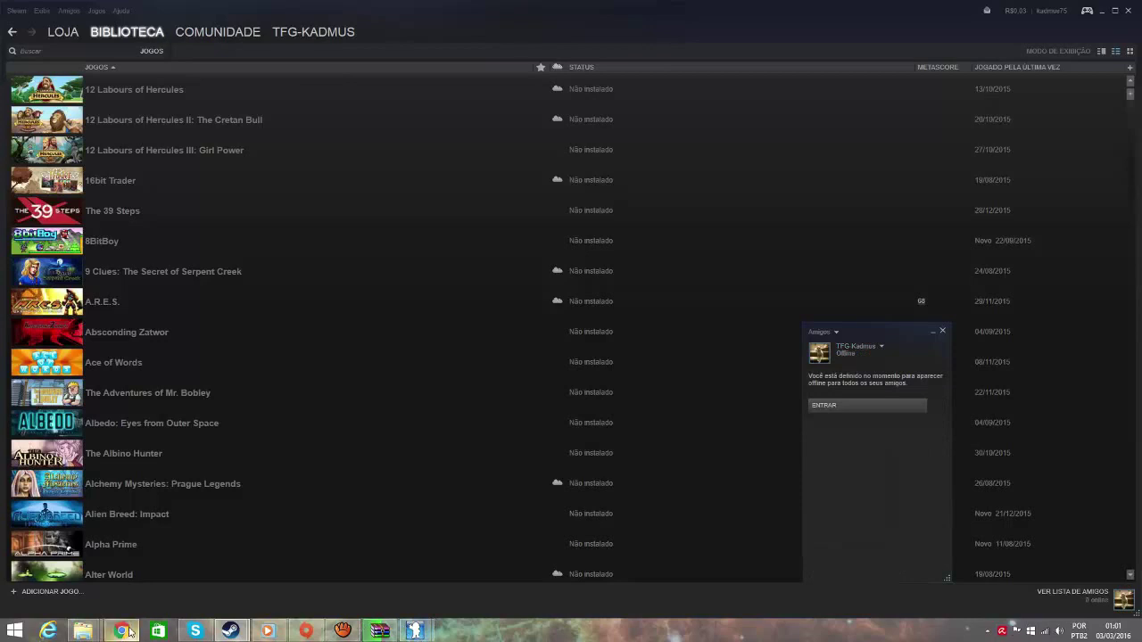
{"action": "left_click", "coordinate": [1104, 12]}
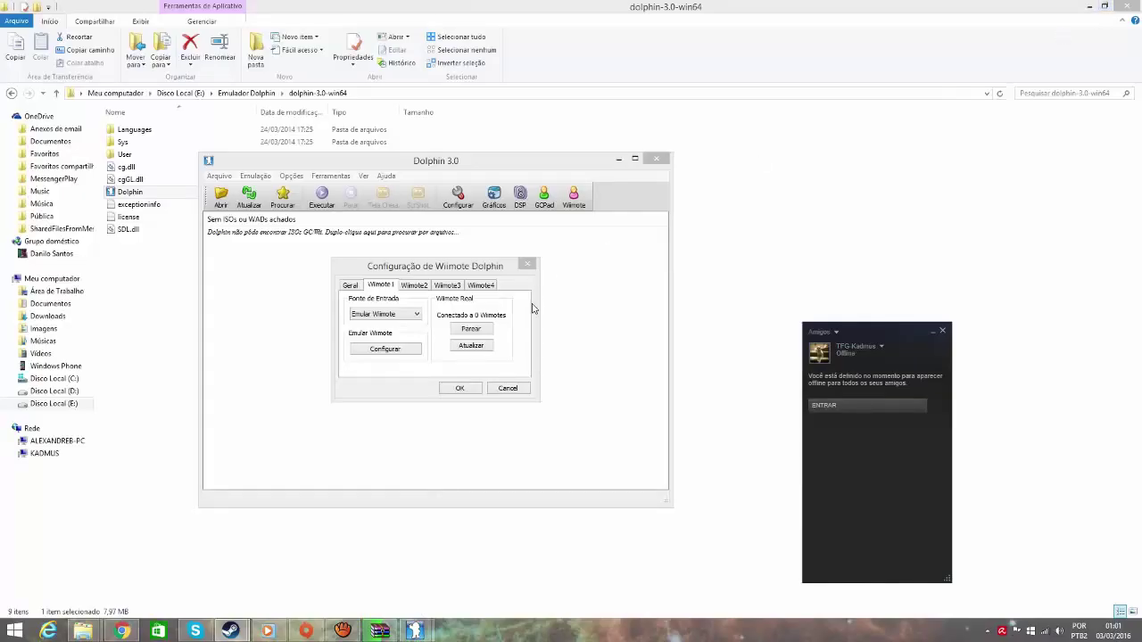
- Accept the Wiimote configuration with Wiimote 1 set to Emular Wiimote
{"action": "left_click", "coordinate": [482, 272]}
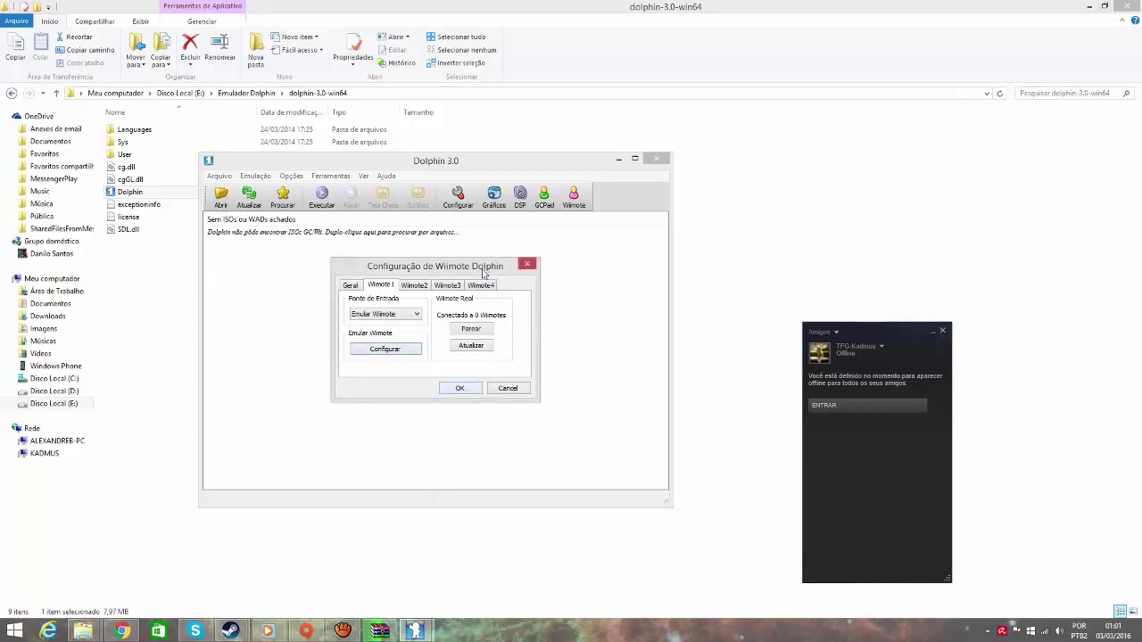
{"action": "left_click", "coordinate": [460, 389]}
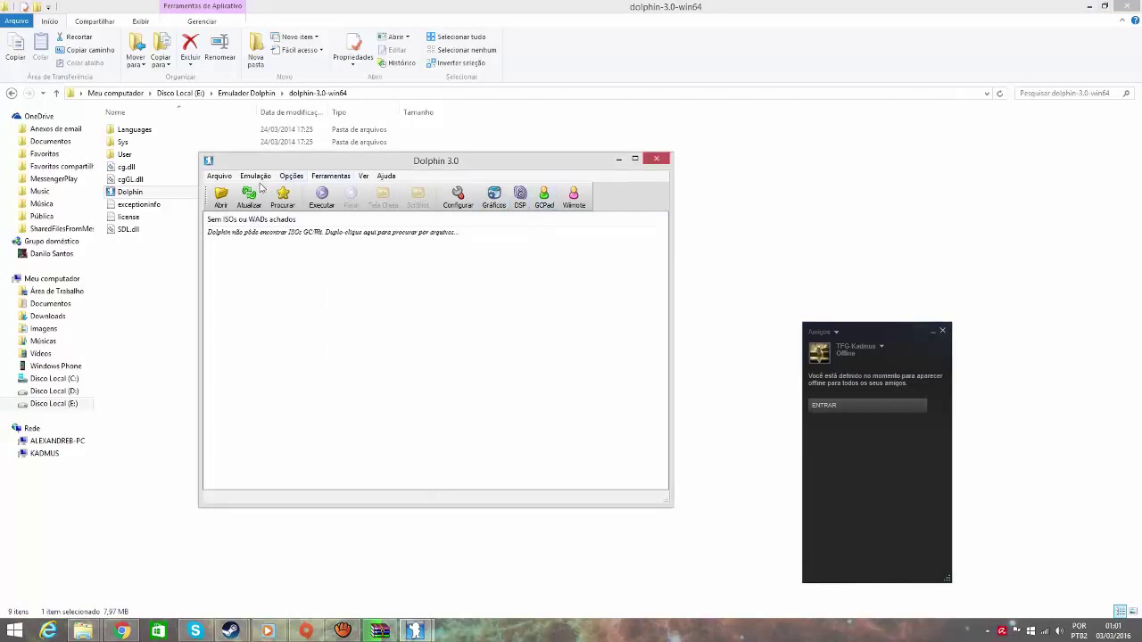
{"action": "left_click", "coordinate": [294, 176]}
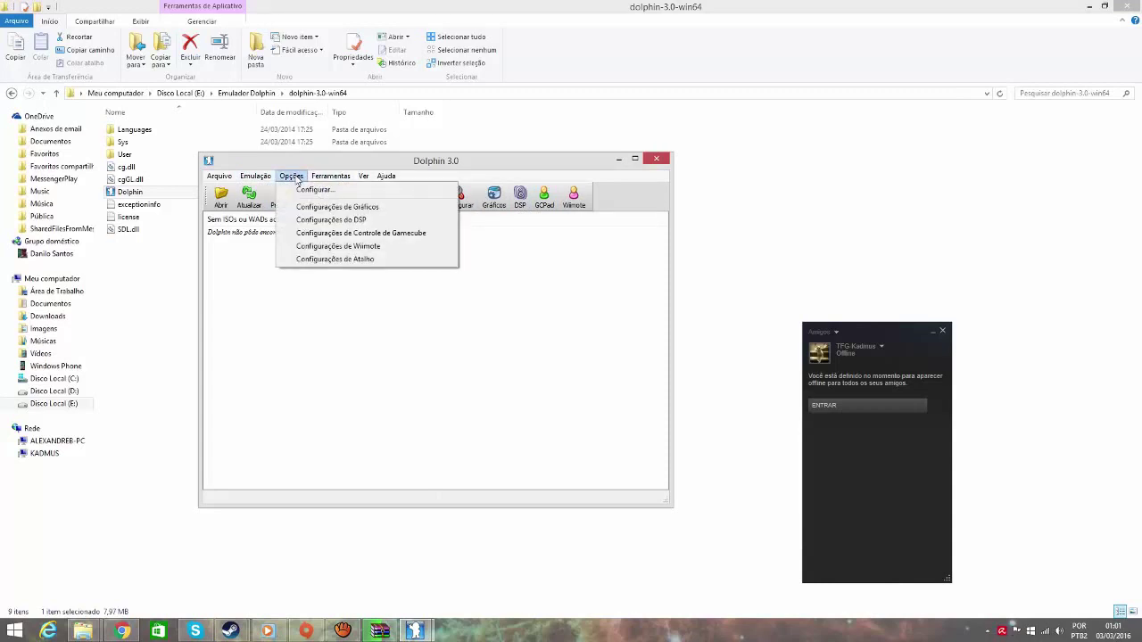
{"action": "mouse_move", "coordinate": [330, 176]}
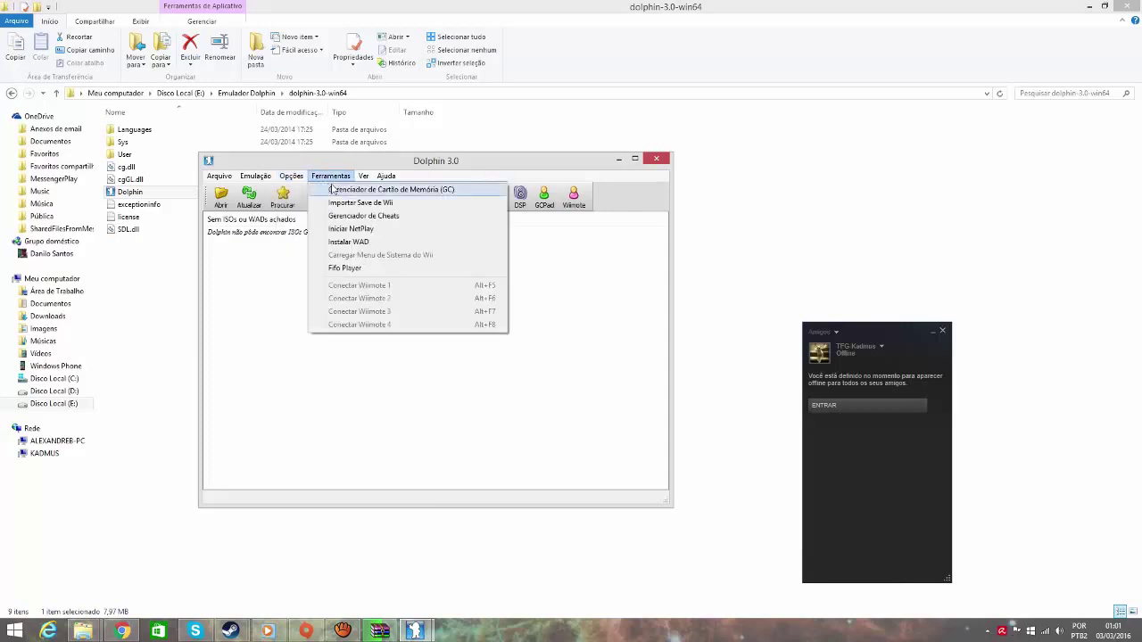
{"action": "mouse_move", "coordinate": [260, 179]}
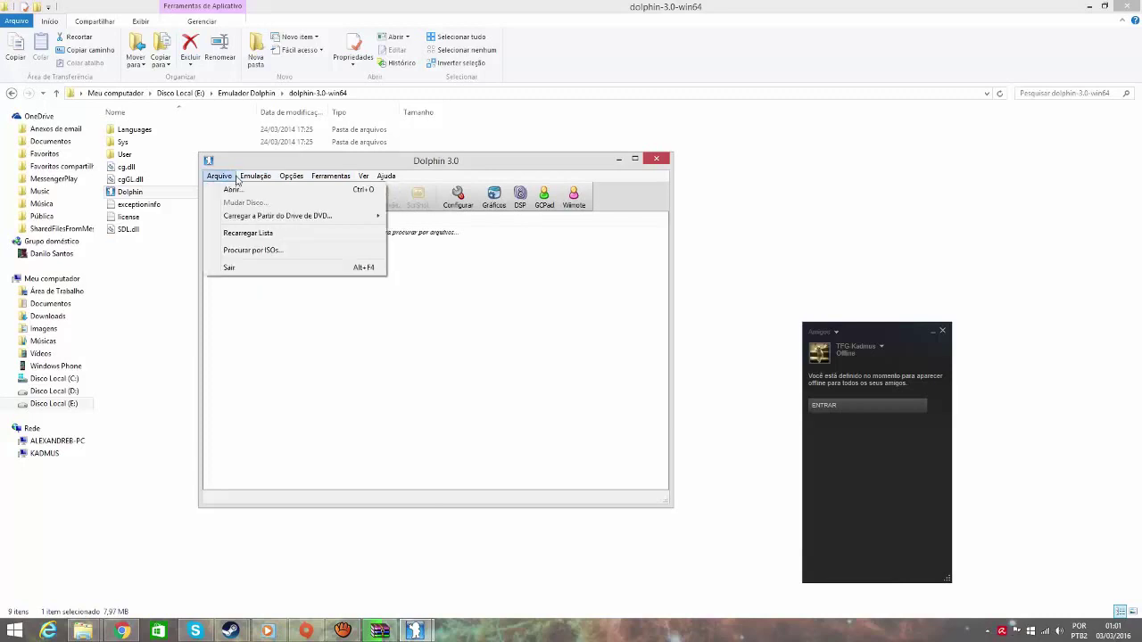
{"action": "left_click", "coordinate": [393, 380]}
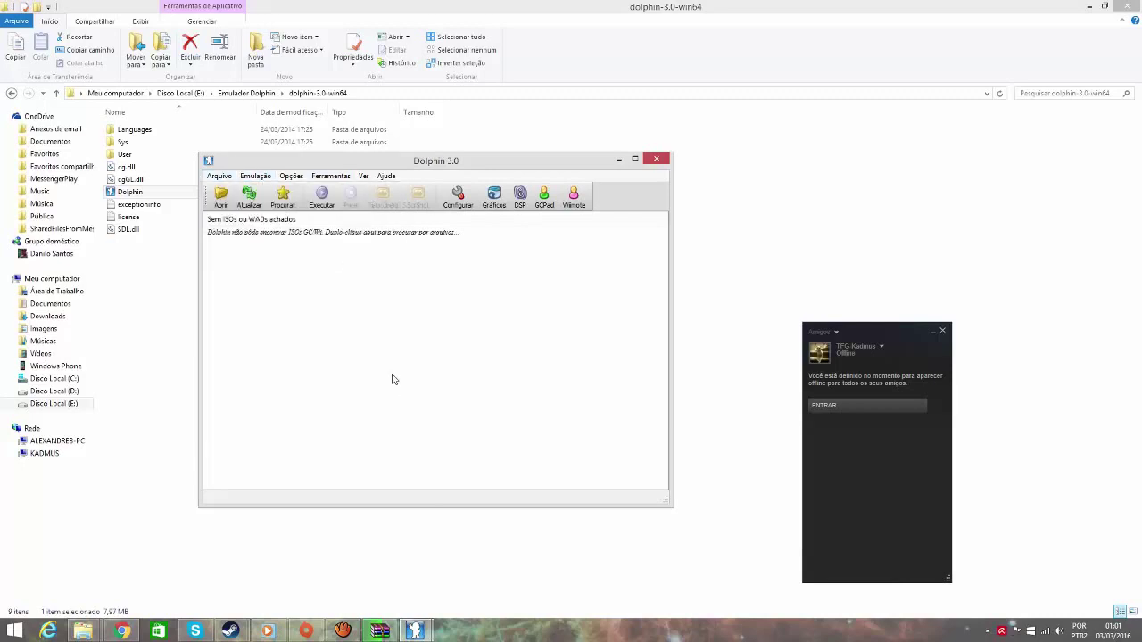
- Load the Tatsunoko Vs Capcom Ultimate All Star ISO from the Jogos Wii folder inside Jogos para gravar em DVD on drive E
{"action": "left_click", "coordinate": [220, 195]}
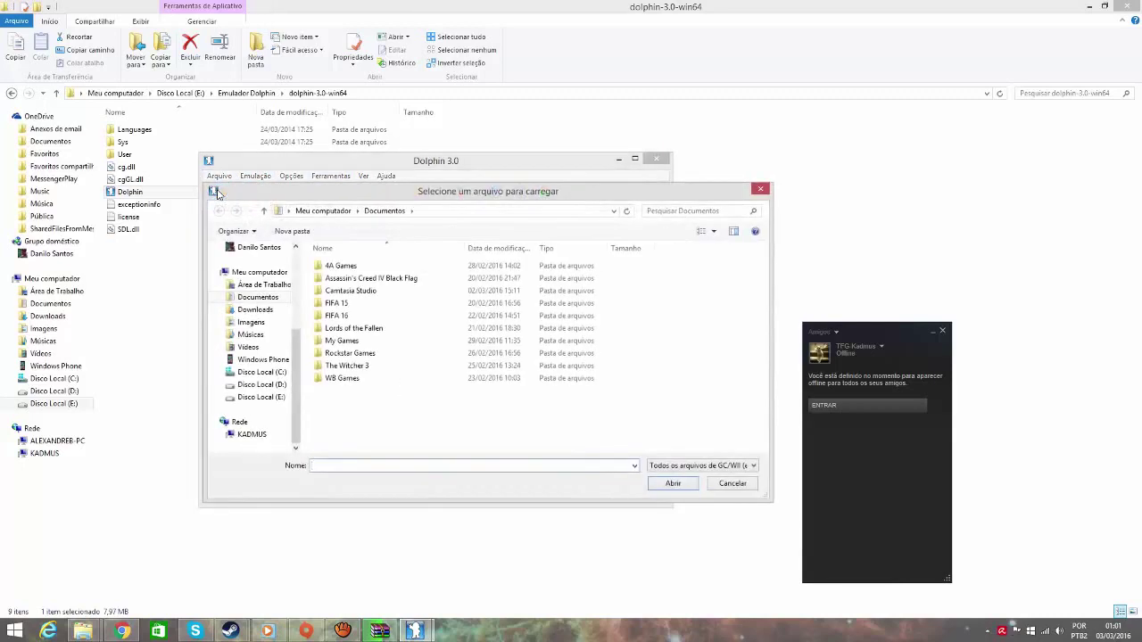
{"action": "left_click", "coordinate": [283, 401]}
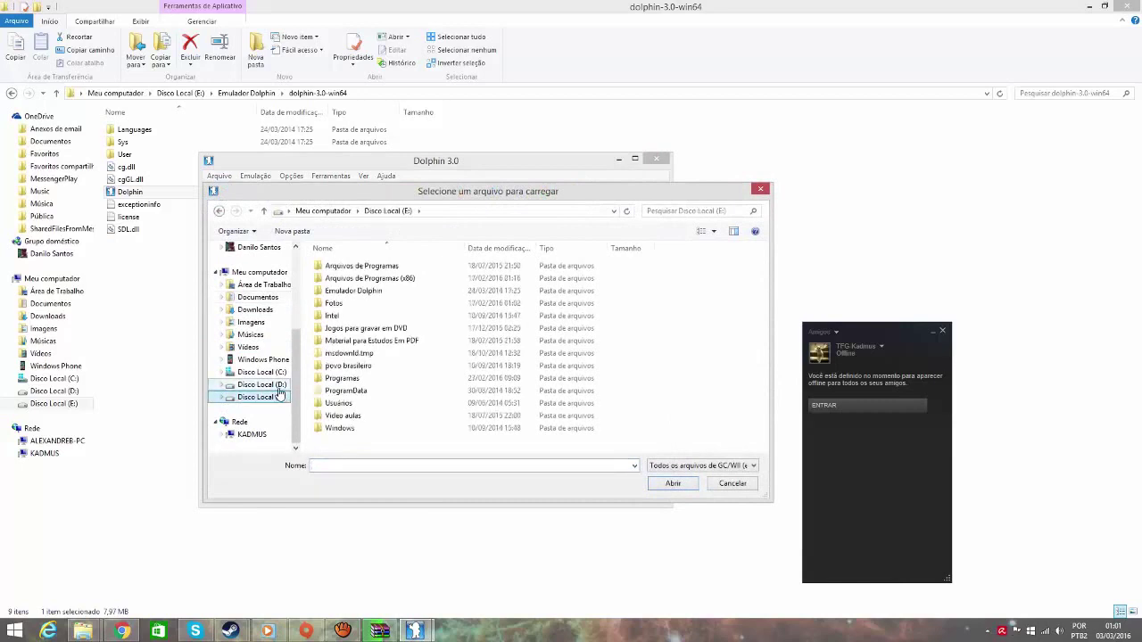
{"action": "double_click", "coordinate": [378, 328]}
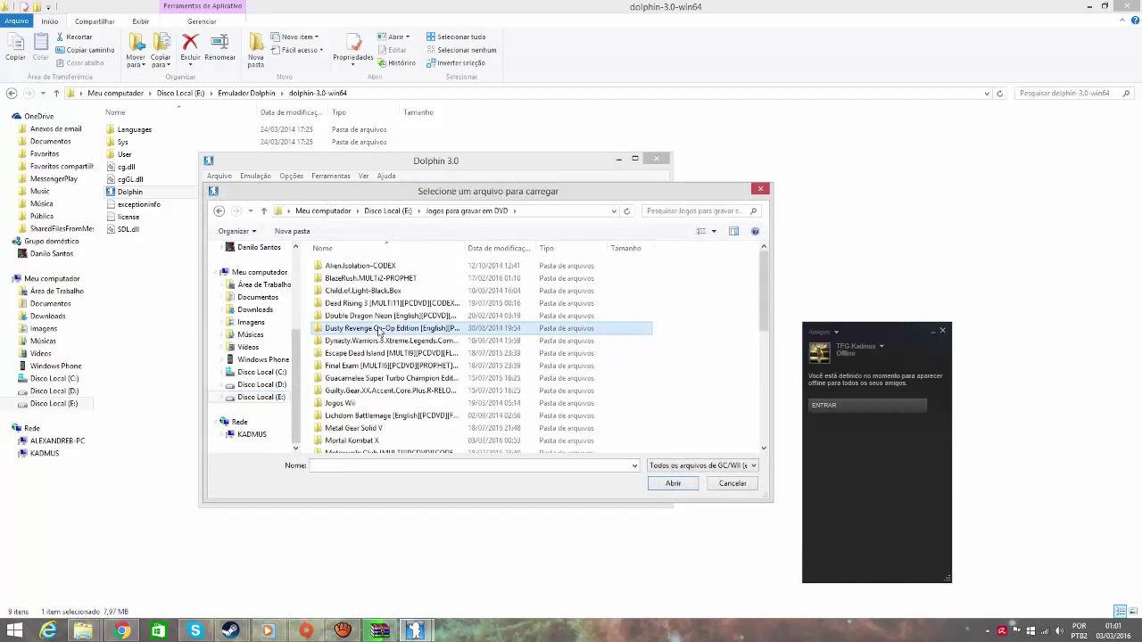
{"action": "double_click", "coordinate": [357, 404]}
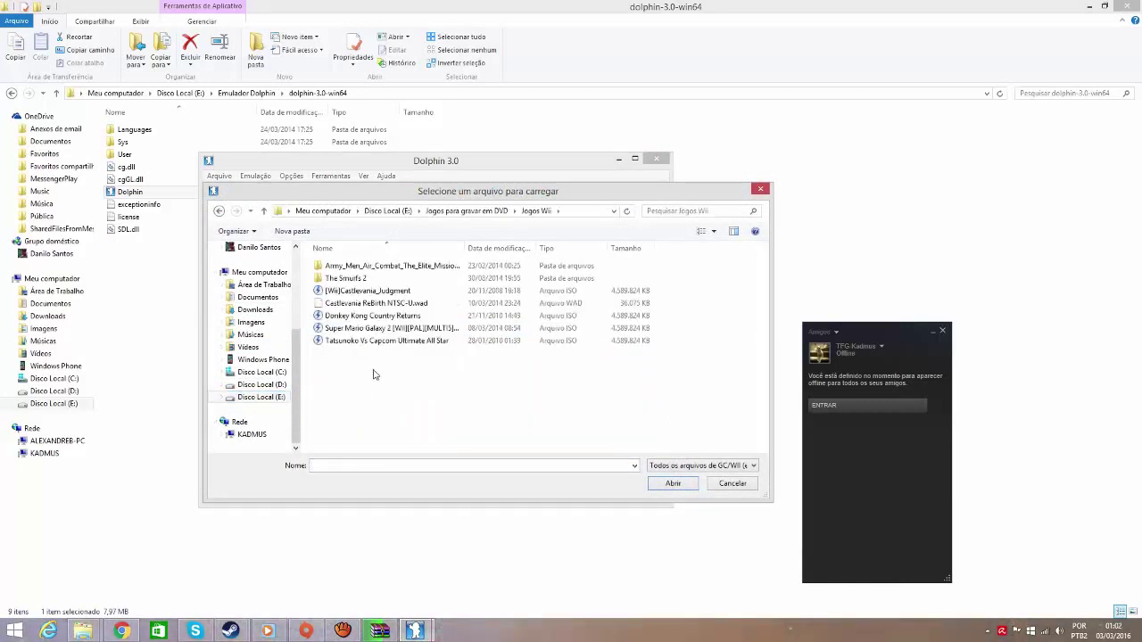
{"action": "double_click", "coordinate": [395, 346]}
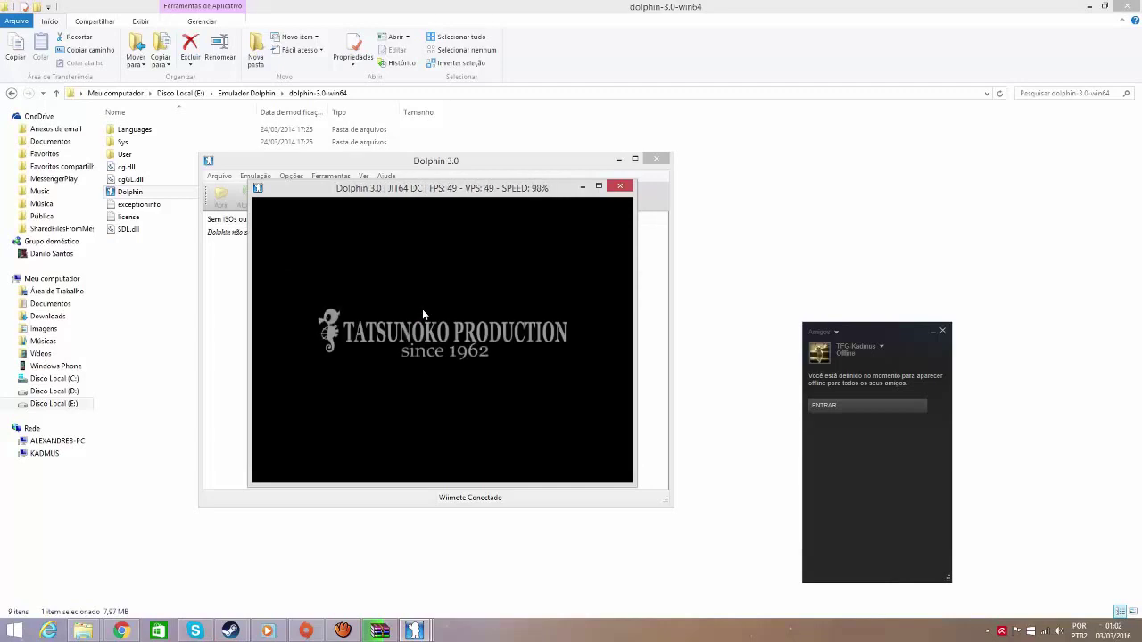
- Maximize the game window, switch it to full screen and lower the system volume
{"action": "left_click", "coordinate": [599, 186]}
{"action": "key", "text": "alt+Return"}
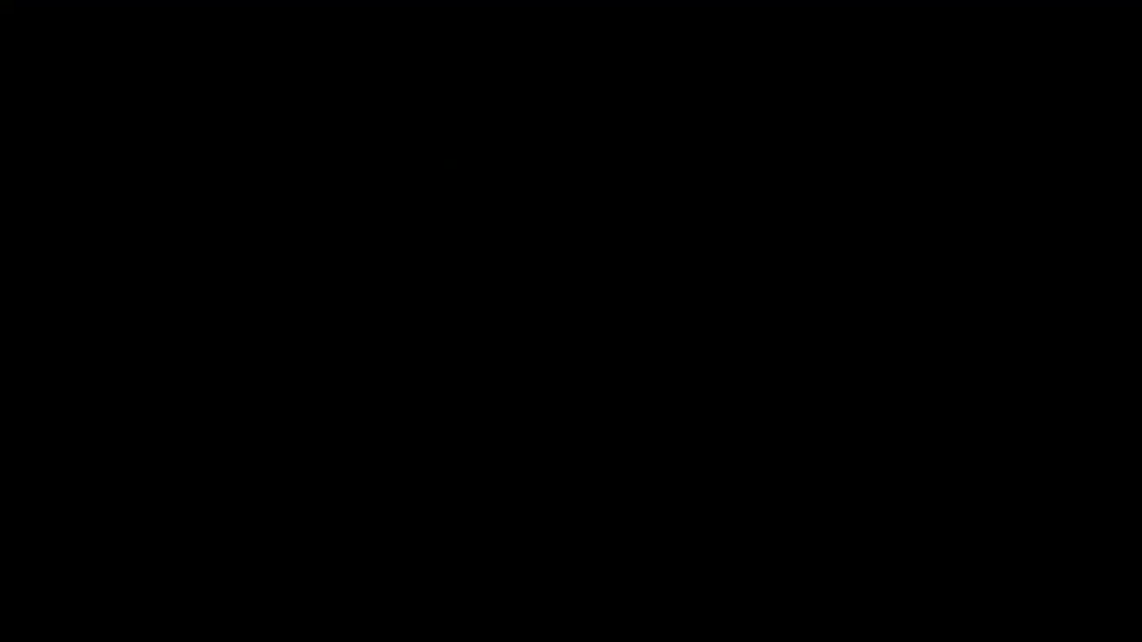
{"action": "key", "text": "XF86AudioLowerVolume"}
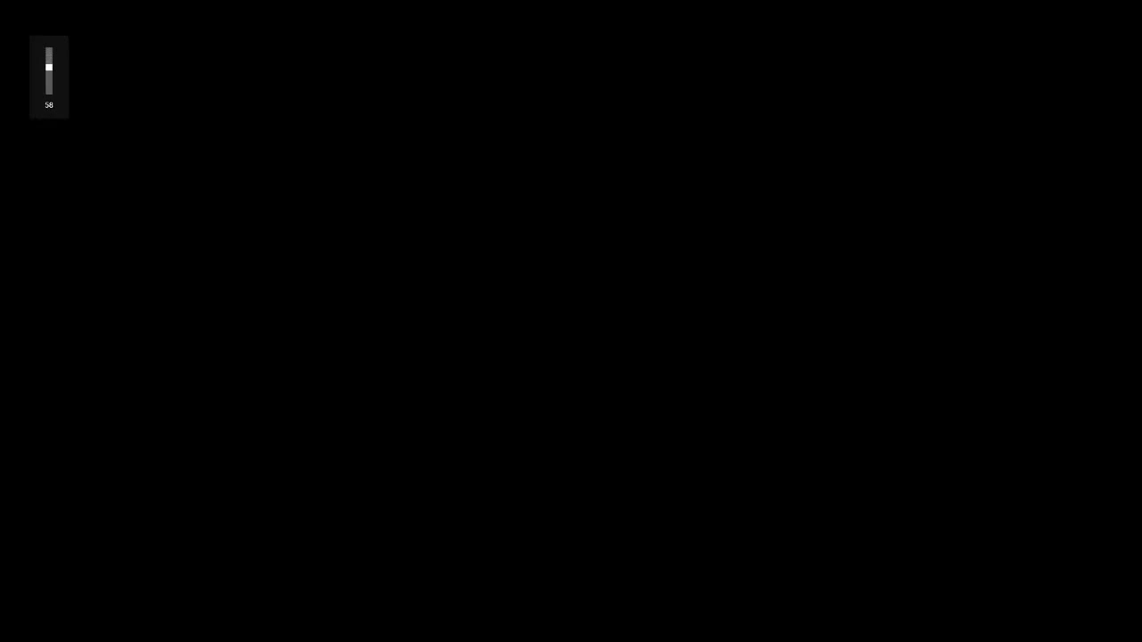
- Proceed to the character selection and pick Ken the Eagle as the first fighter and Casshan as the second
{"action": "key", "text": "Return"}
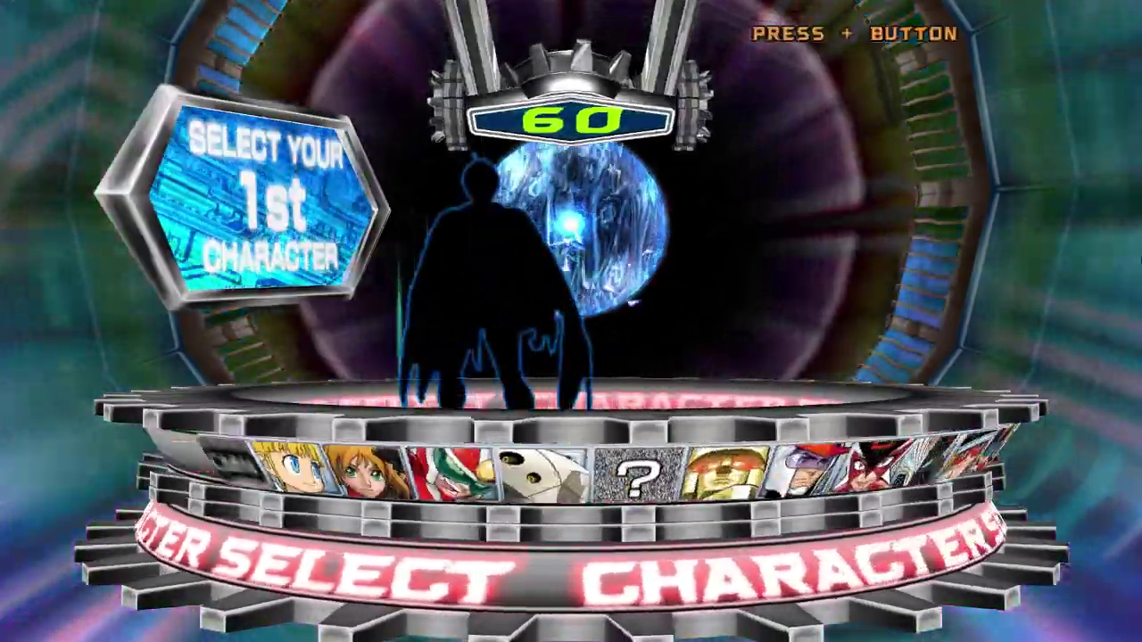
{"action": "key", "text": "Right"}
{"action": "key", "text": "Left"}
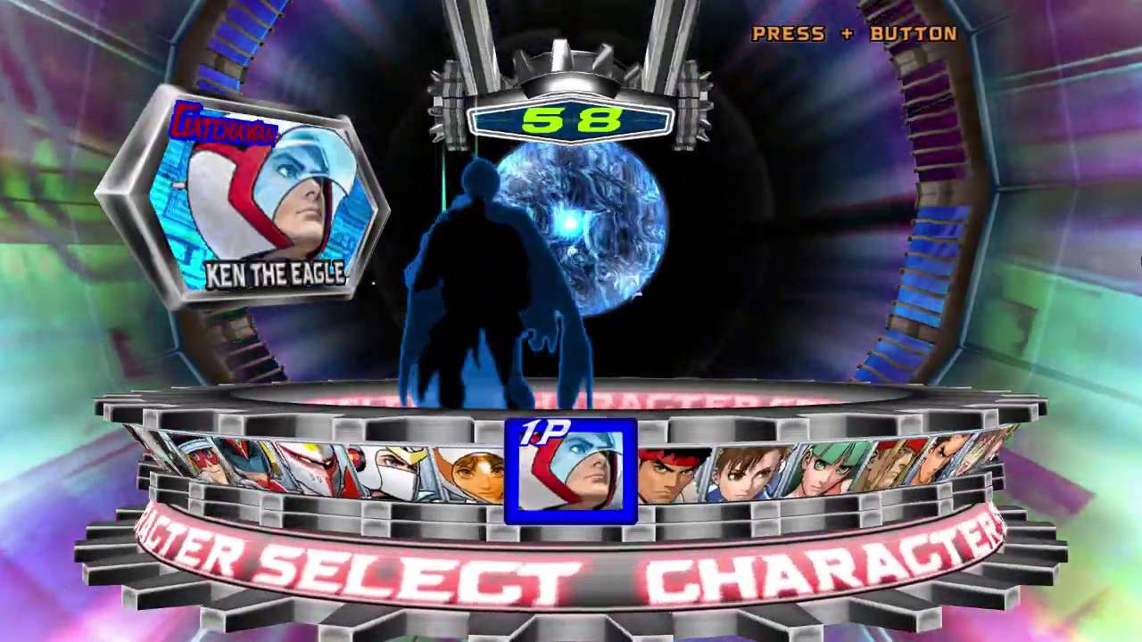
{"action": "key", "text": "Return"}
{"action": "key", "text": "Right"}
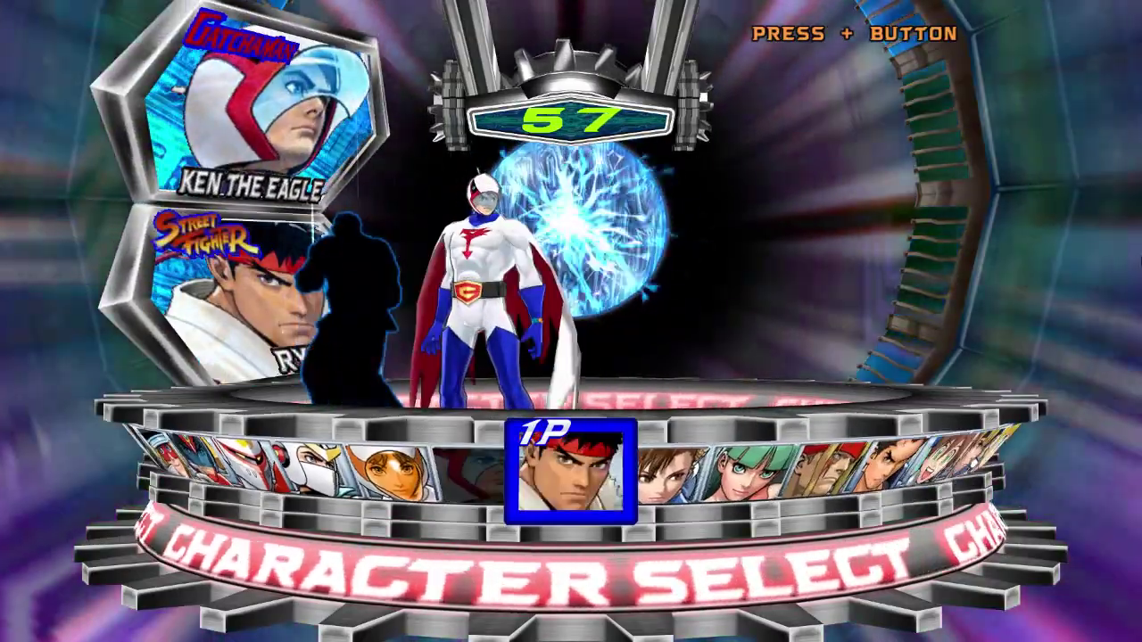
{"action": "key", "text": "Left"}
{"action": "key", "text": "Left"}
{"action": "key", "text": "Left"}
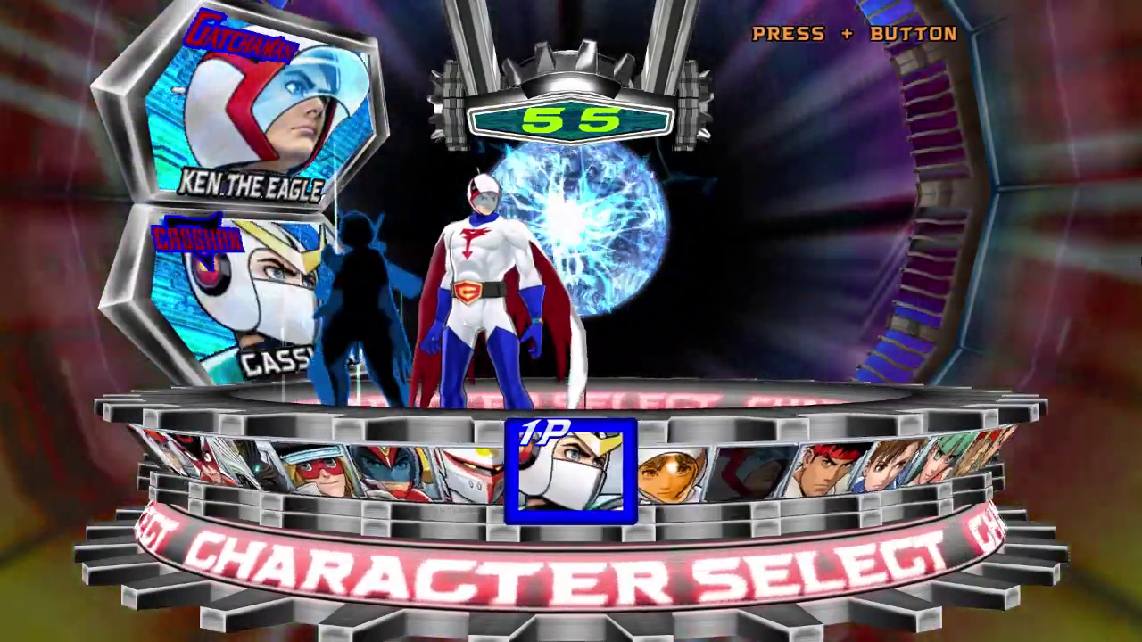
{"action": "key", "text": "Return"}
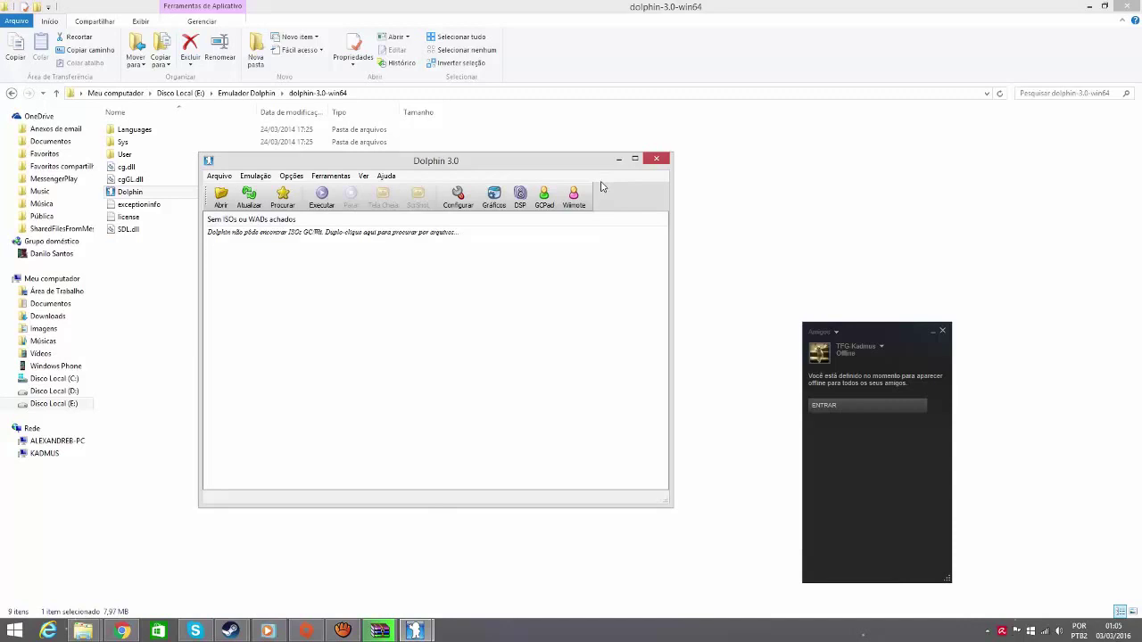
- Close the Steam friends window and quit the Dolphin emulator
{"action": "left_click", "coordinate": [943, 331]}
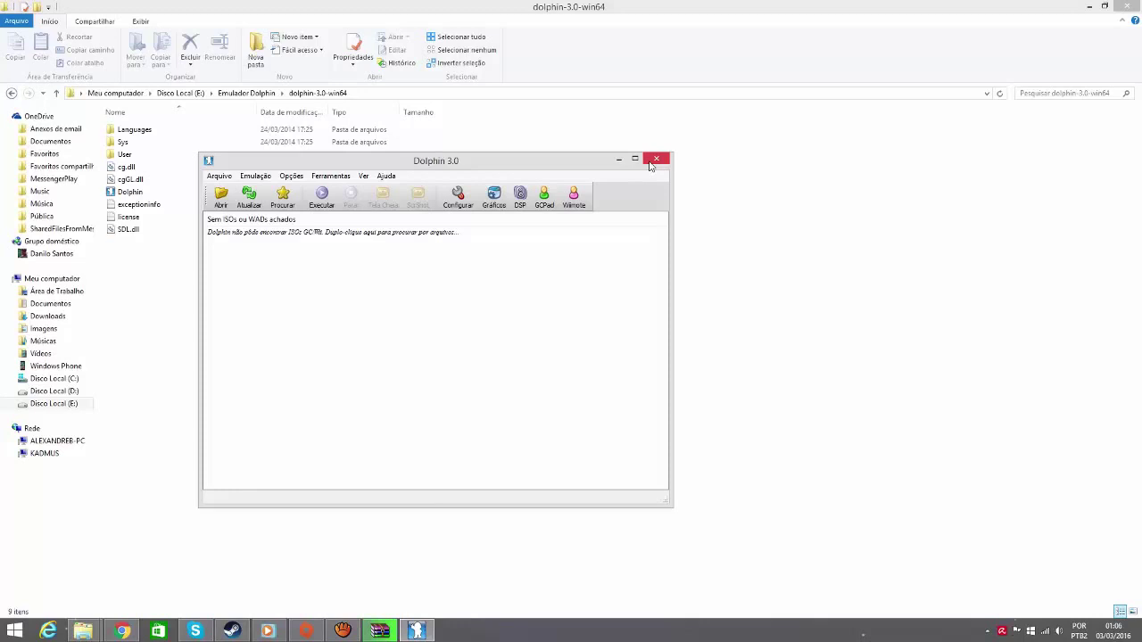
{"action": "left_click", "coordinate": [655, 159]}
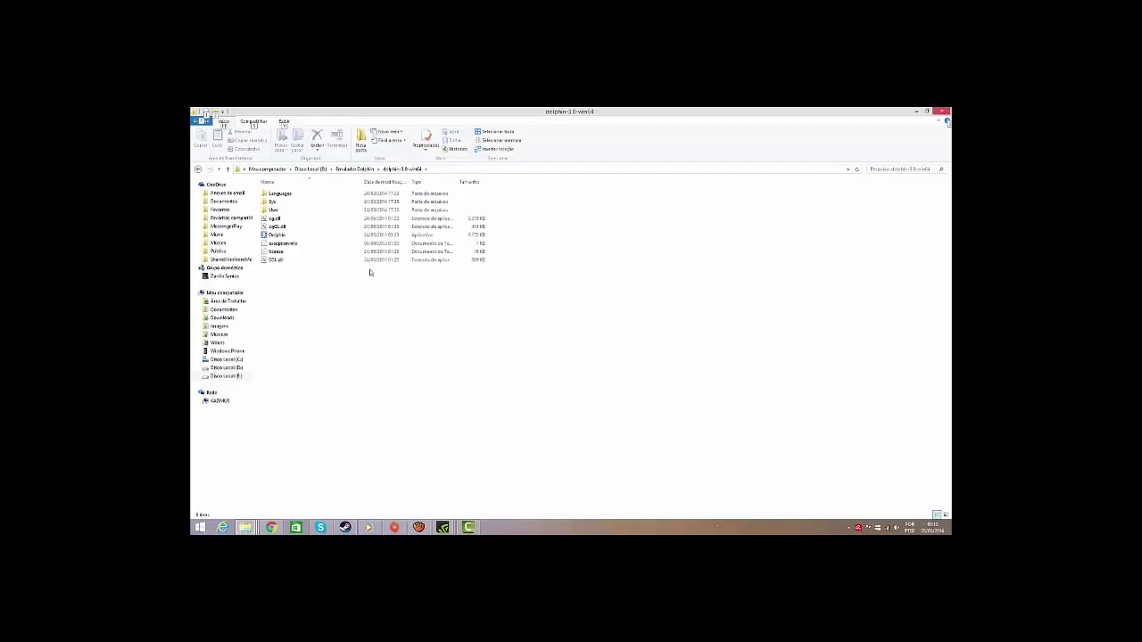